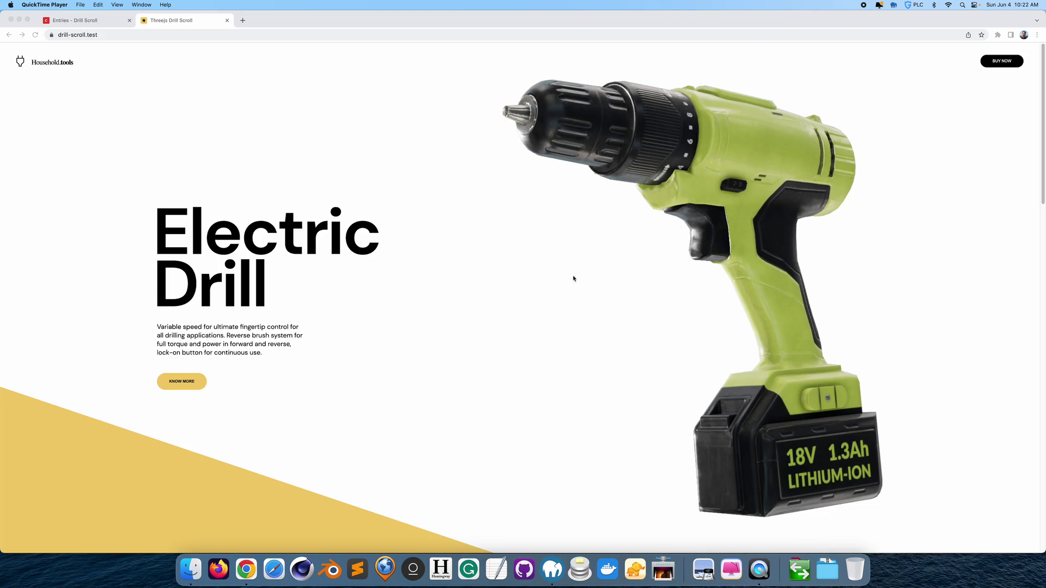
Step: Scroll down through the drill page sections and back up slightly
scroll(573, 278, down, 10)
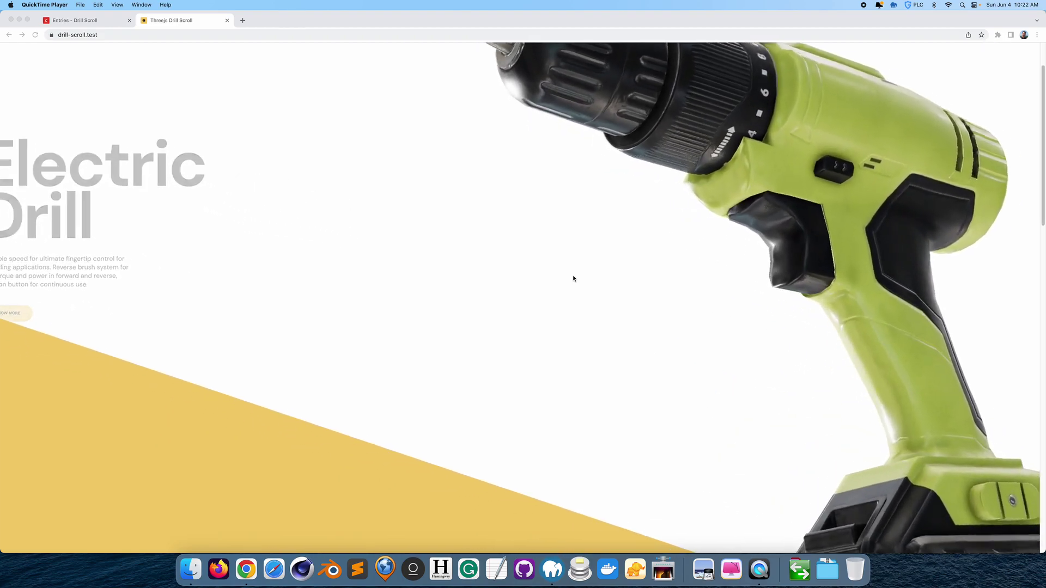
scroll(573, 278, down, 10)
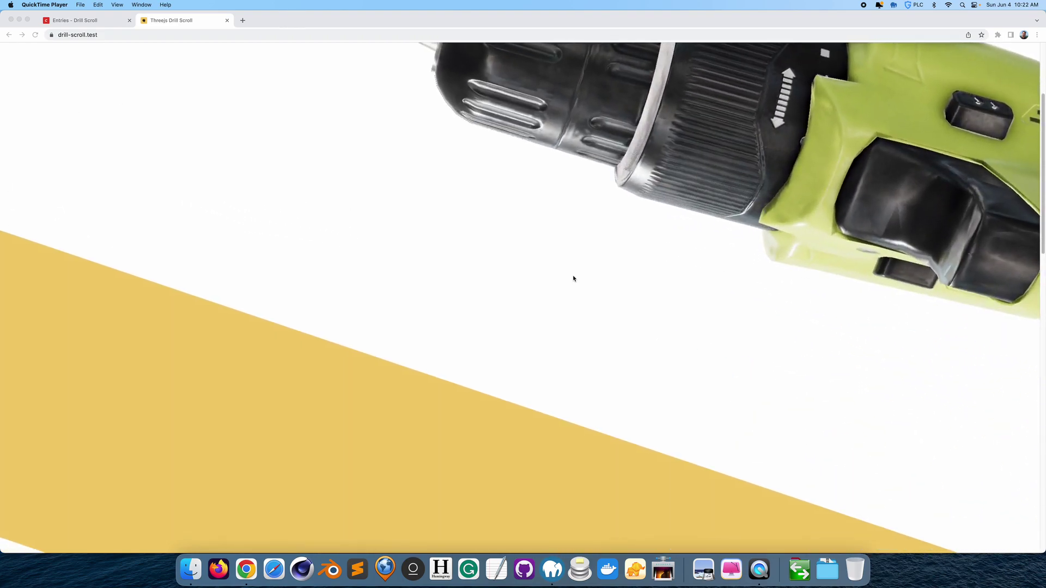
scroll(573, 278, down, 10)
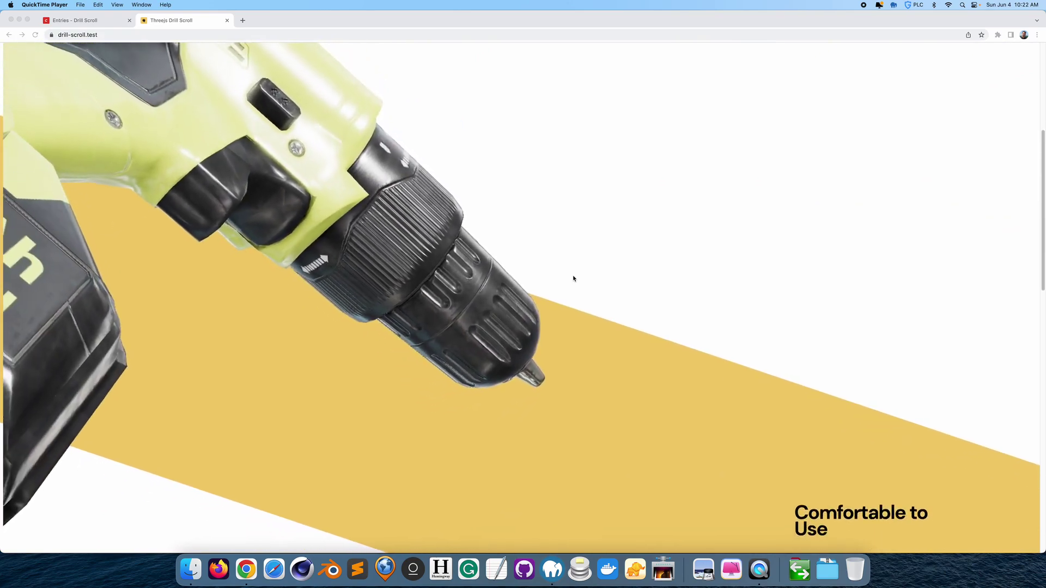
scroll(573, 278, down, 10)
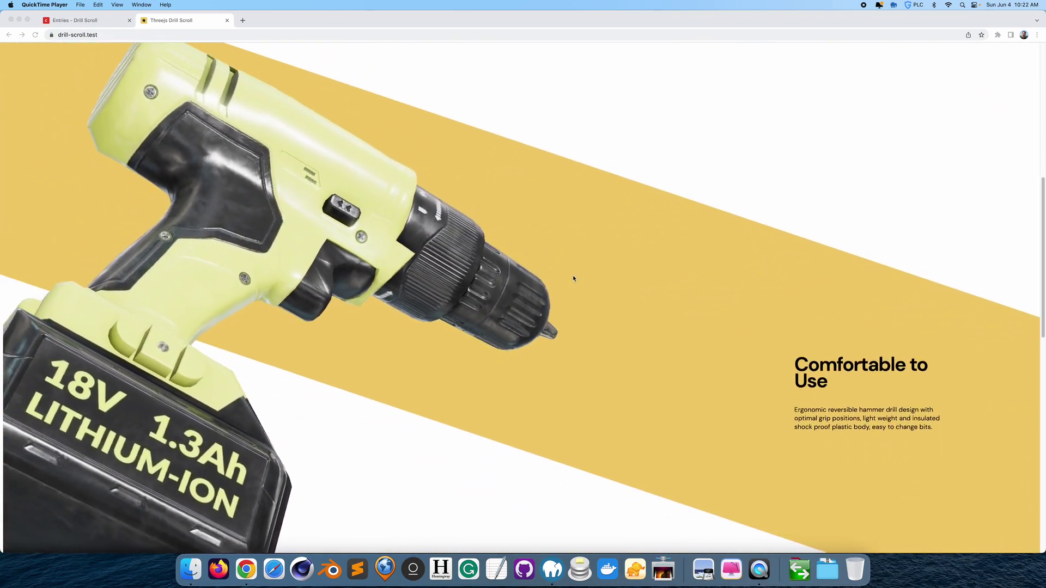
scroll(573, 278, down, 10)
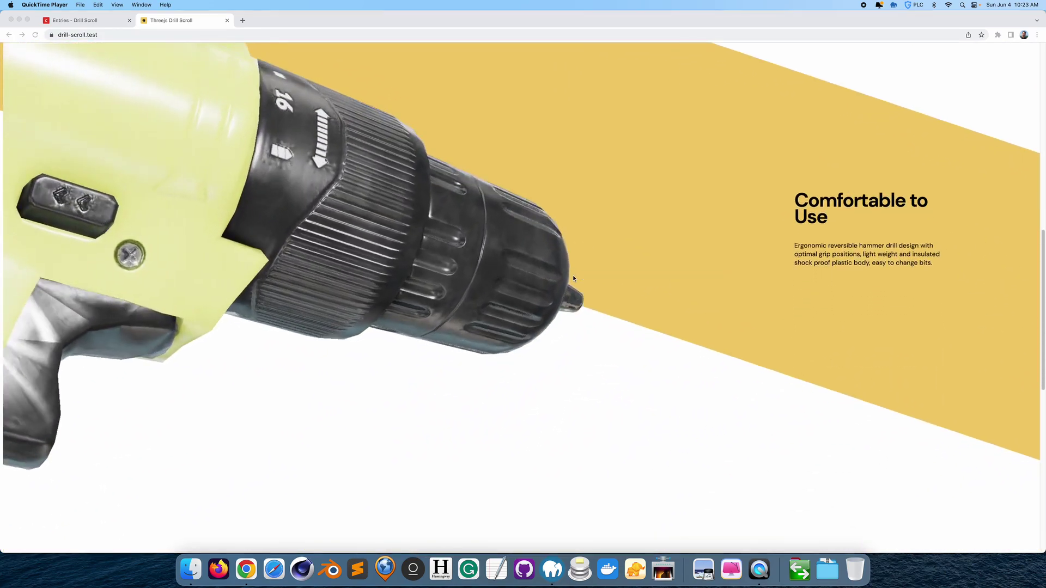
scroll(573, 279, down, 10)
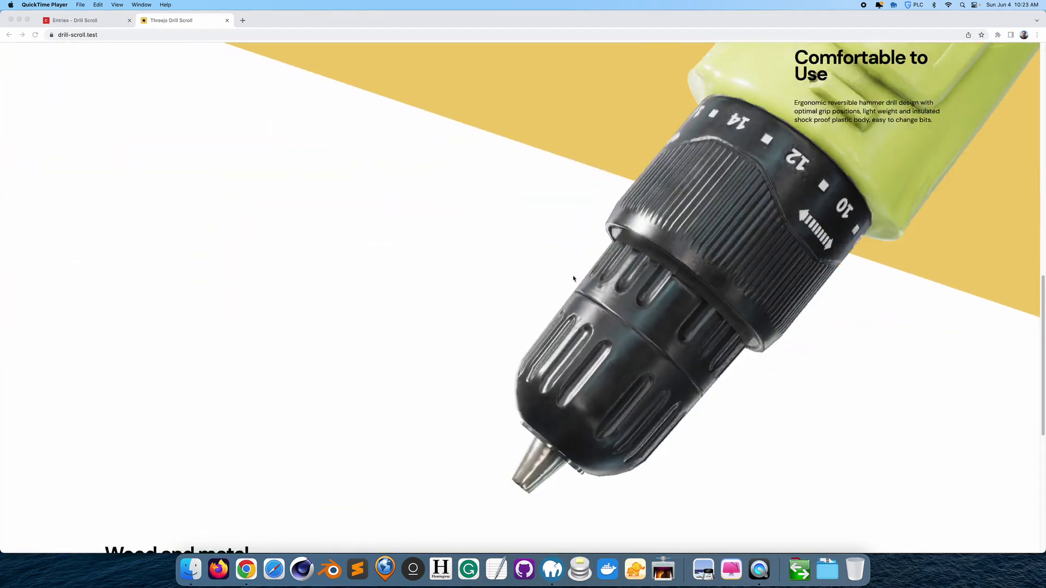
scroll(573, 278, down, 8)
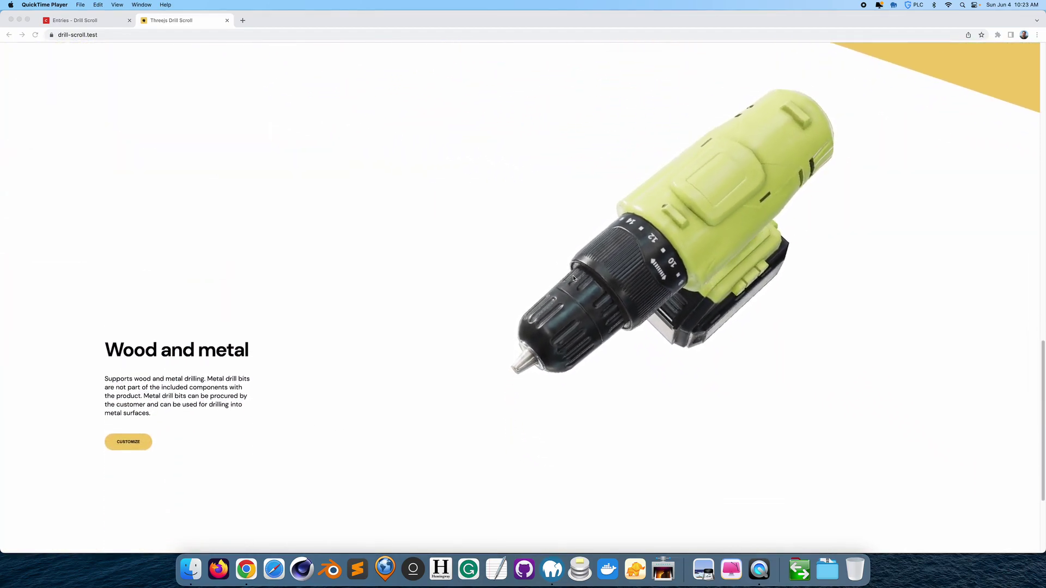
scroll(573, 278, down, 4)
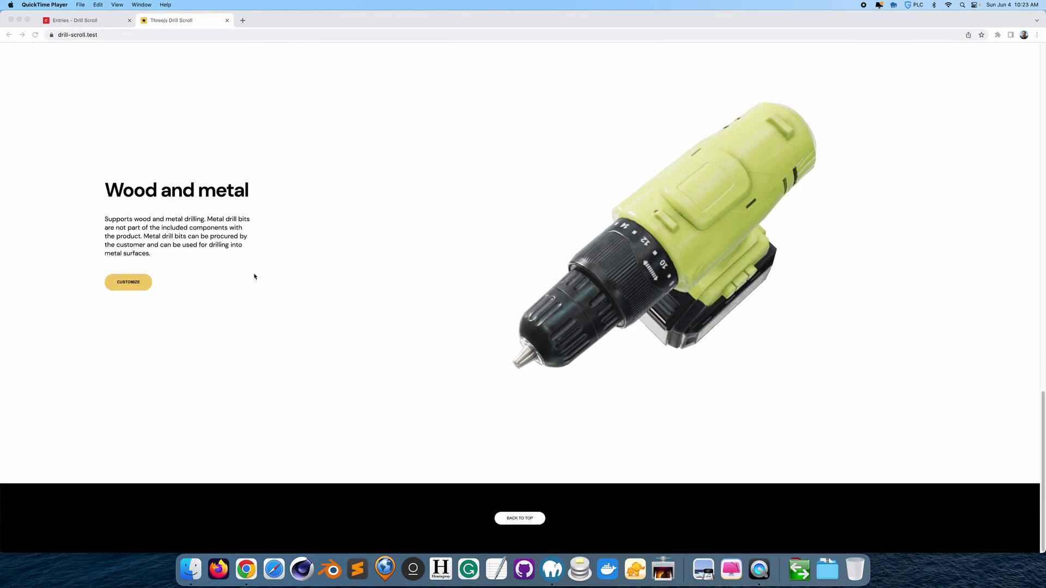
scroll(364, 325, up, 10)
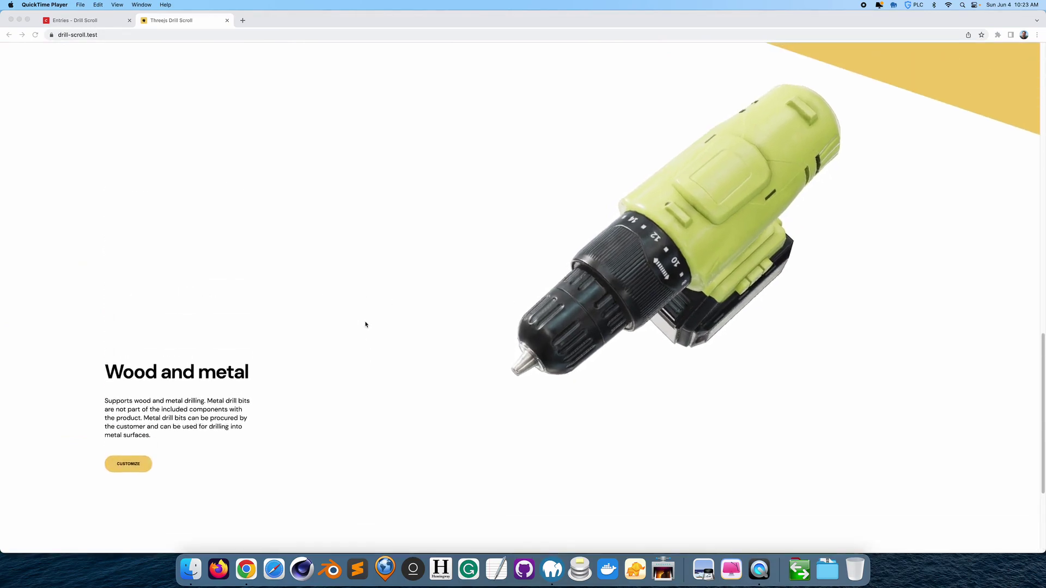
scroll(365, 325, up, 8)
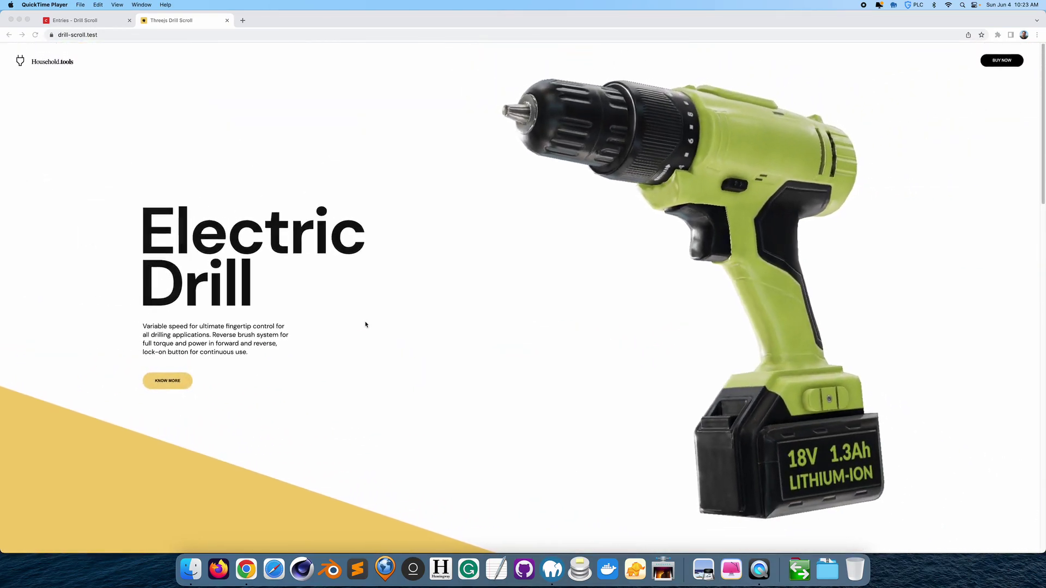
scroll(381, 324, down, 8)
scroll(392, 325, down, 6)
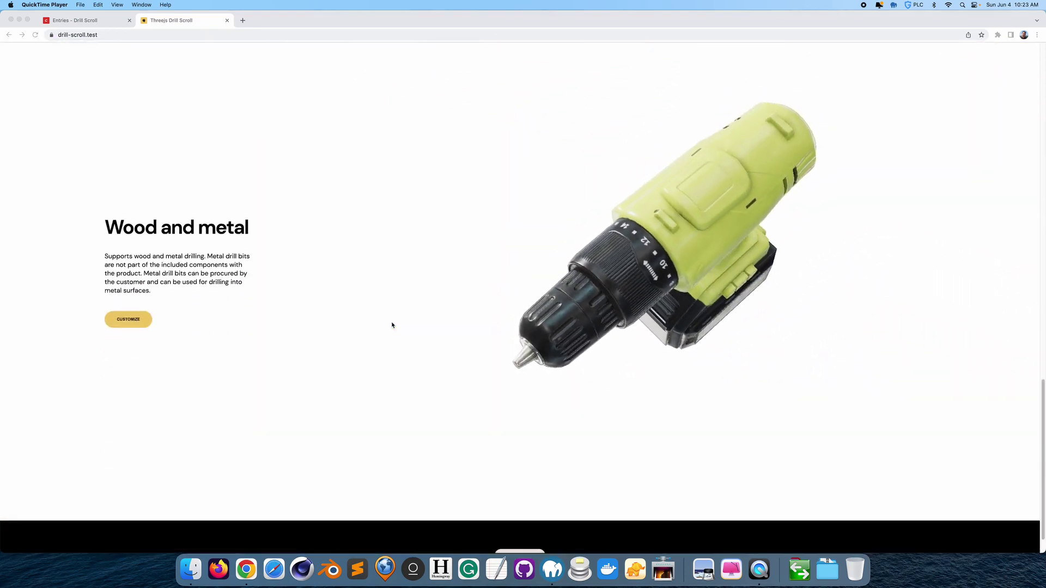
Step: Open the drill customizer and rotate the model to a side view
click(139, 293)
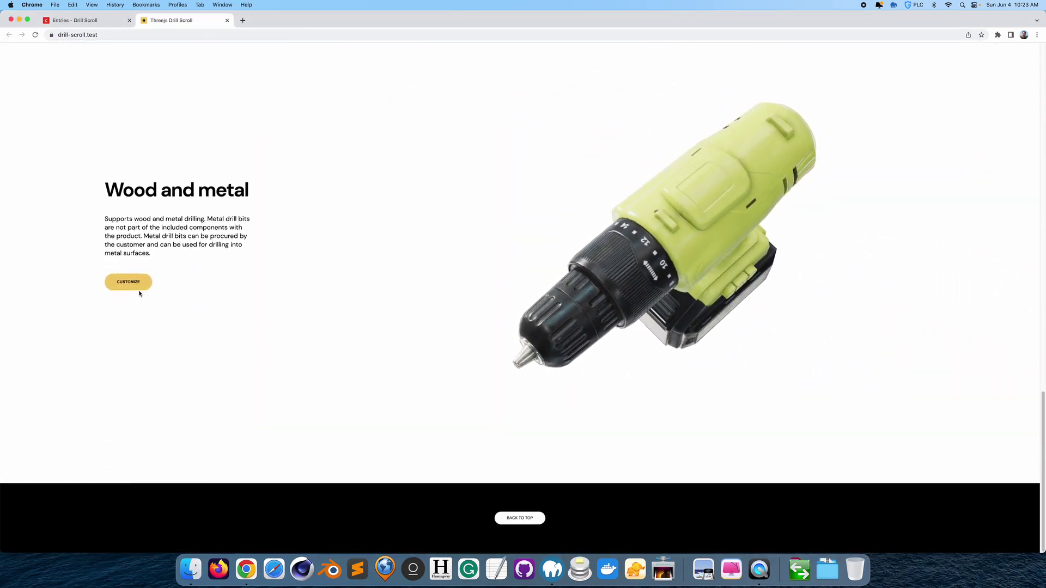
click(134, 286)
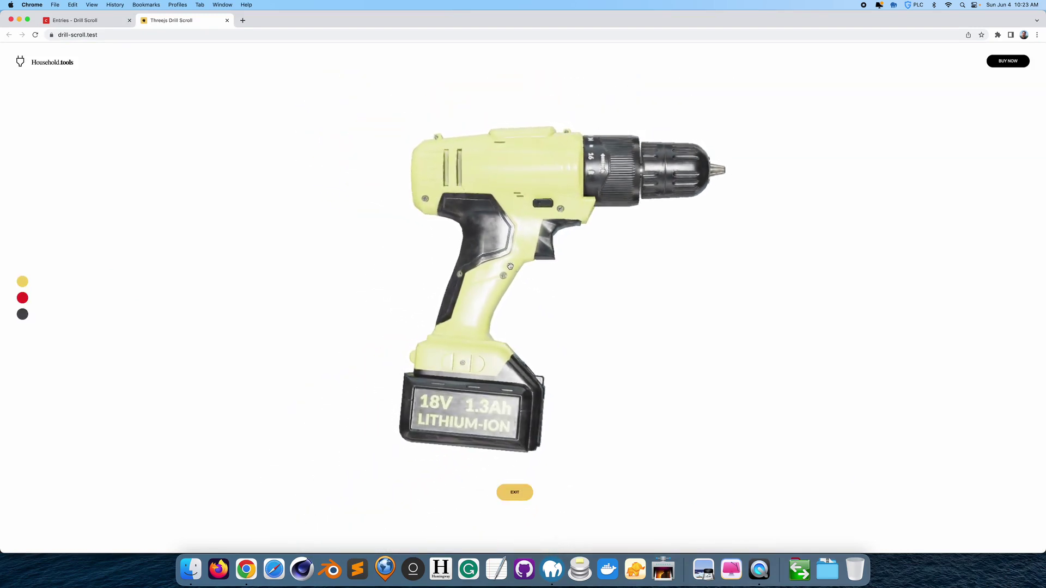
drag(480, 269, 562, 280)
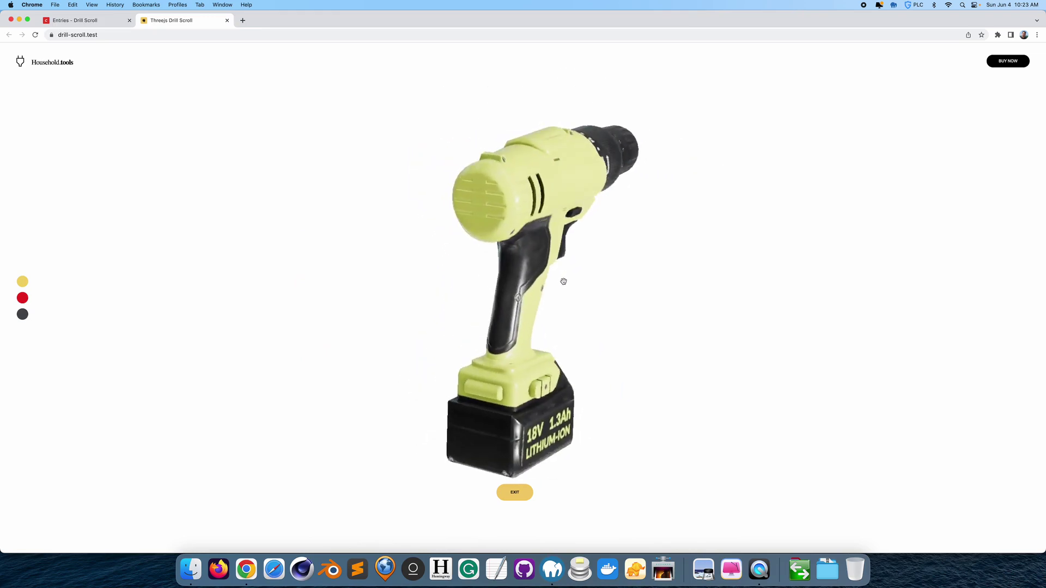
drag(457, 282, 513, 280)
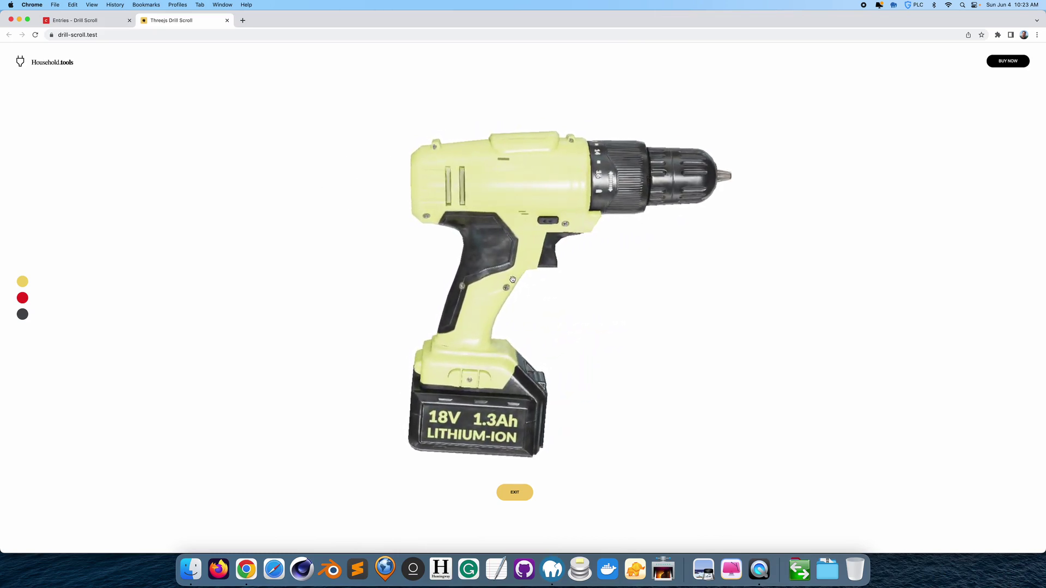
Step: Preview the drill in red, dark olive green, then red again, and exit the customizer
click(22, 300)
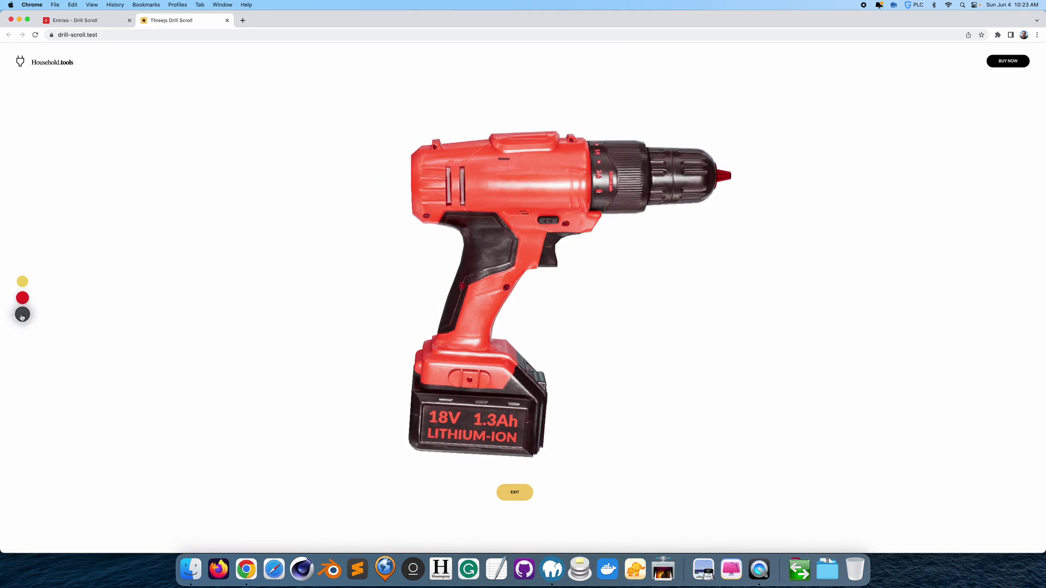
click(22, 316)
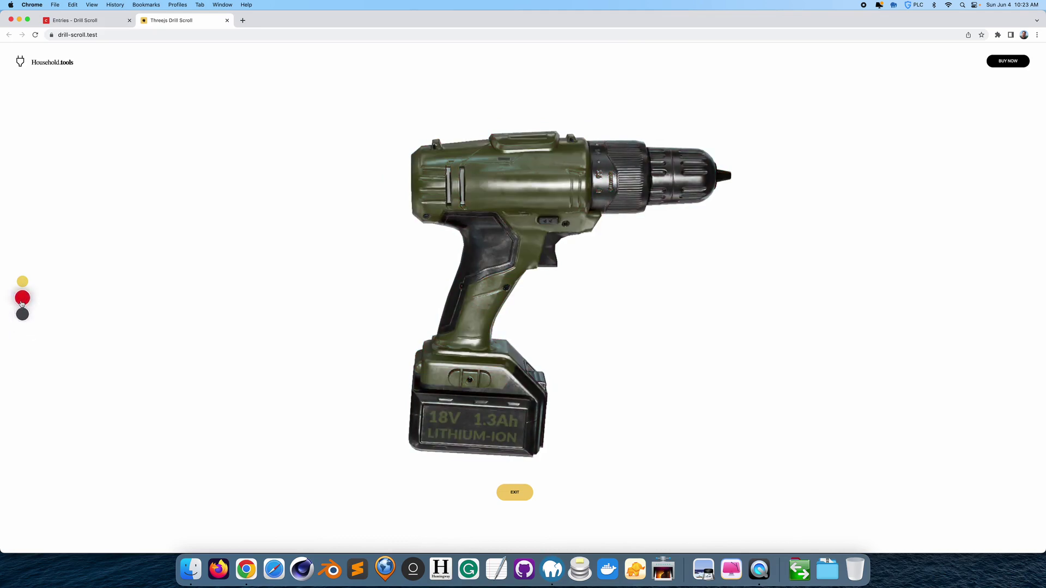
click(22, 298)
drag(576, 245, 544, 235)
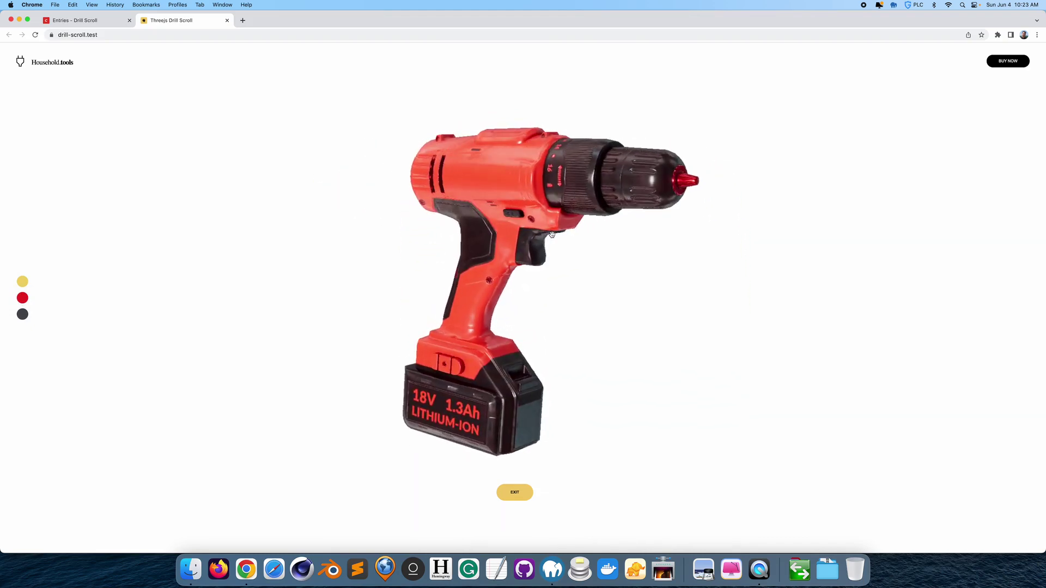
click(519, 494)
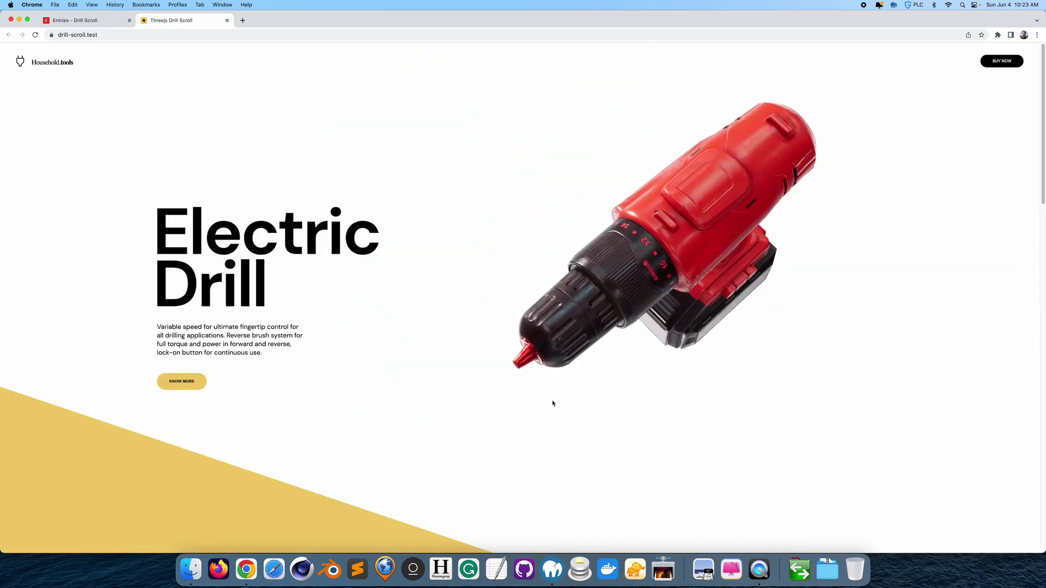
scroll(552, 403, down, 5)
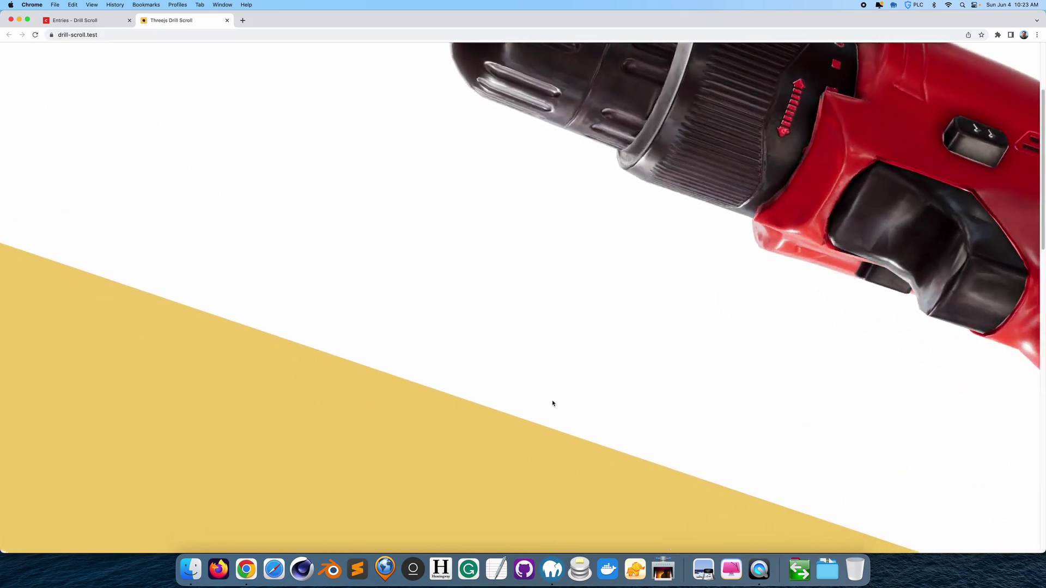
scroll(553, 403, down, 5)
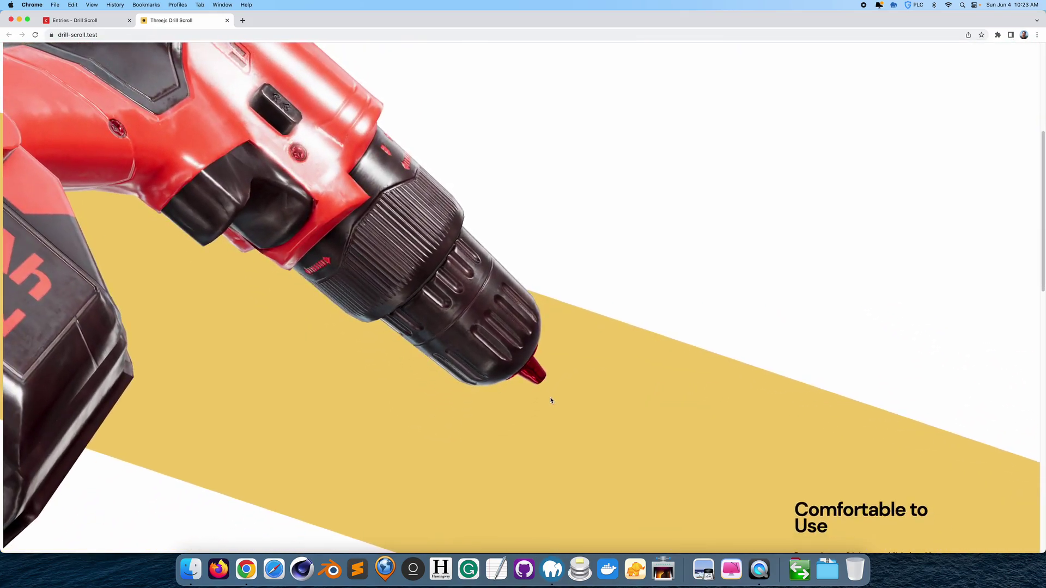
scroll(550, 399, down, 3)
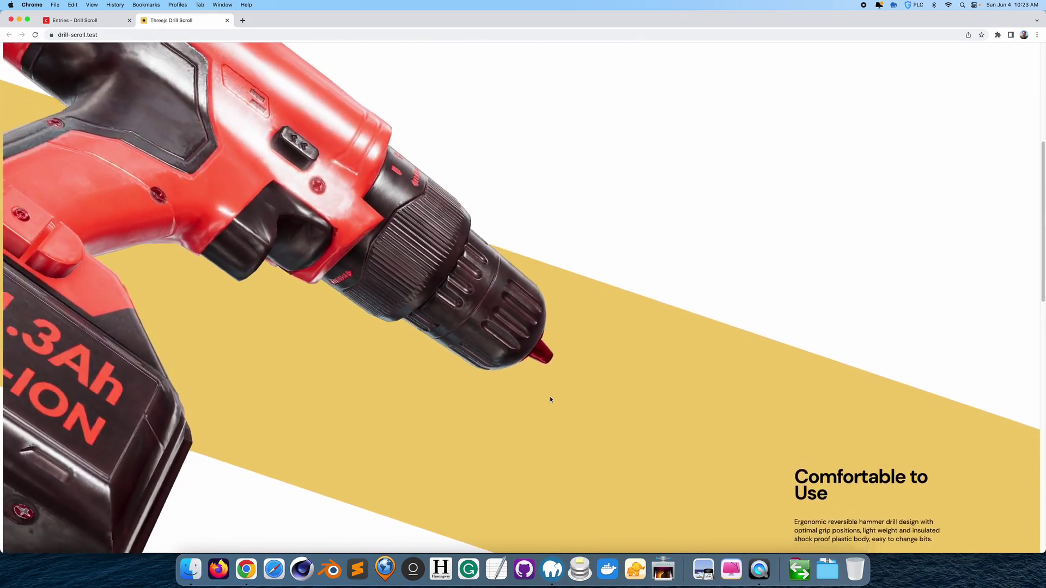
scroll(550, 399, down, 1)
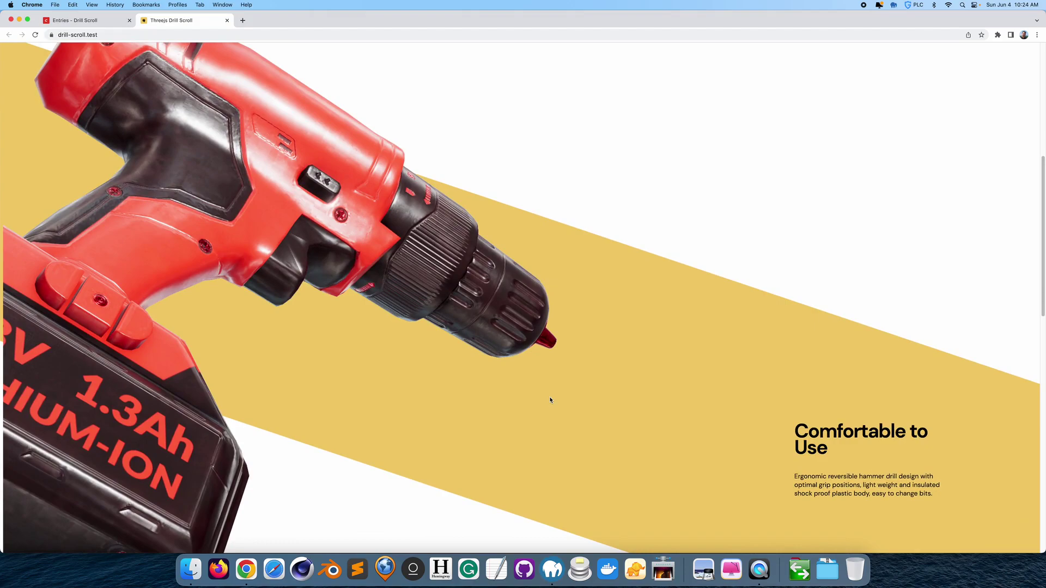
scroll(550, 399, down, 5)
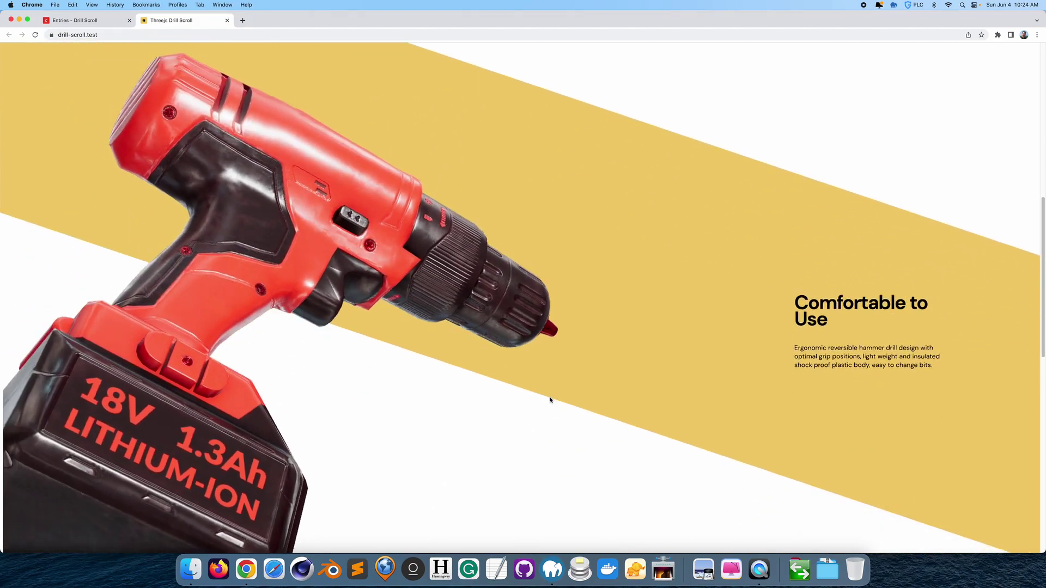
scroll(551, 399, down, 6)
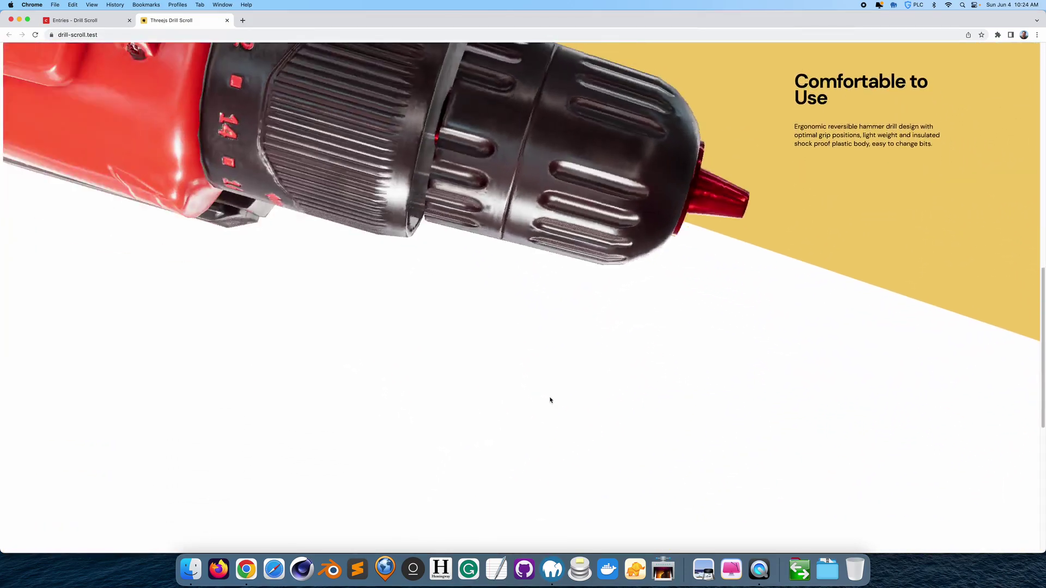
scroll(550, 399, down, 6)
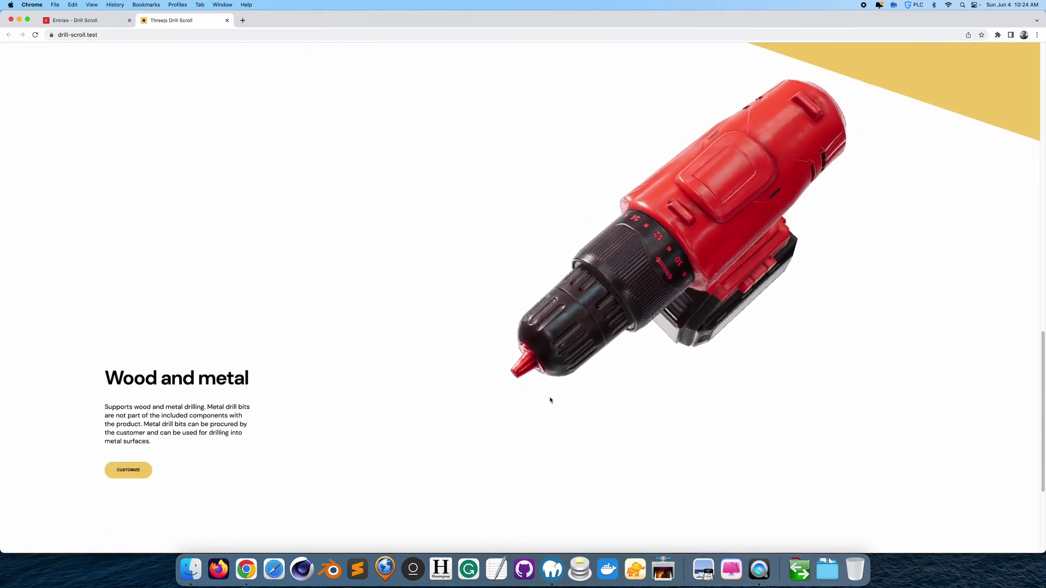
key(super+r)
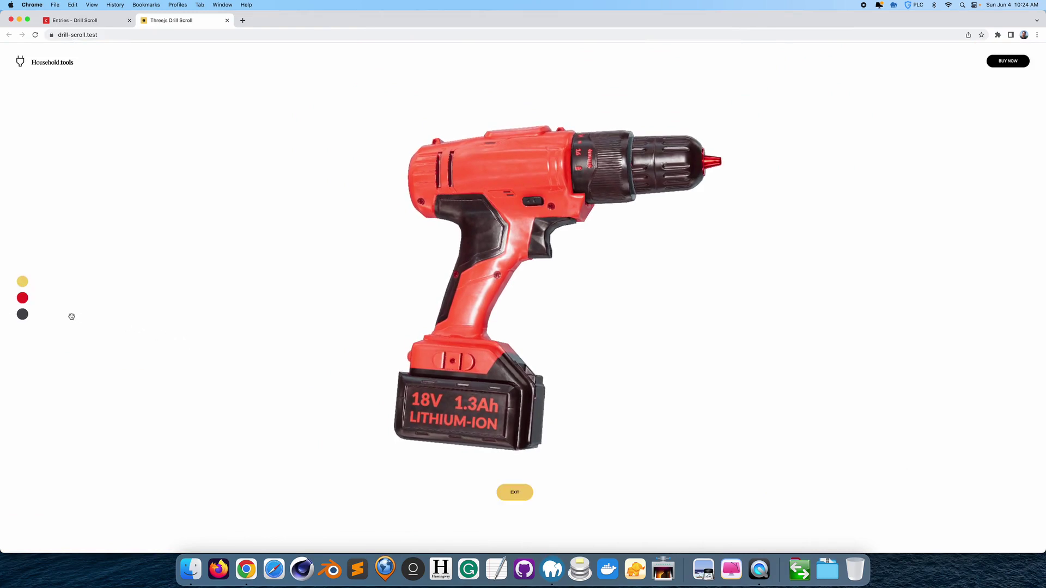
Step: Switch the drill to dark olive green and leave the customizer
click(18, 316)
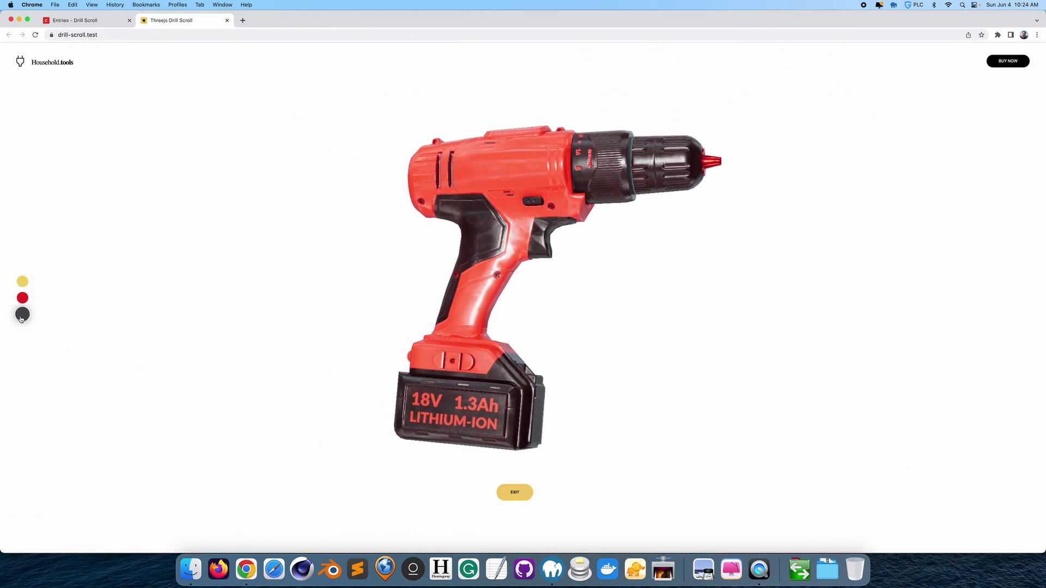
click(509, 494)
scroll(545, 395, down, 3)
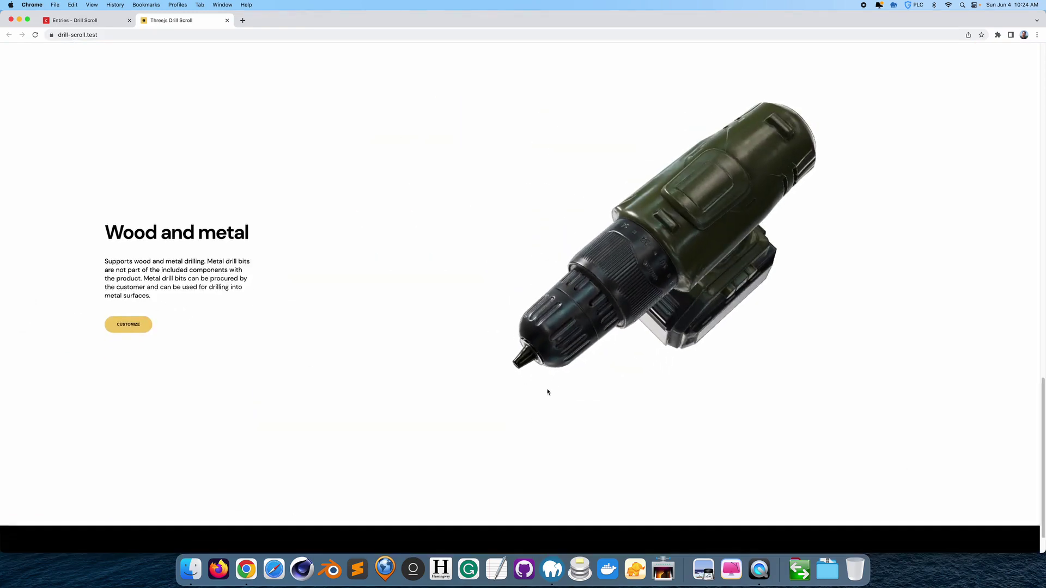
scroll(547, 391, up, 10)
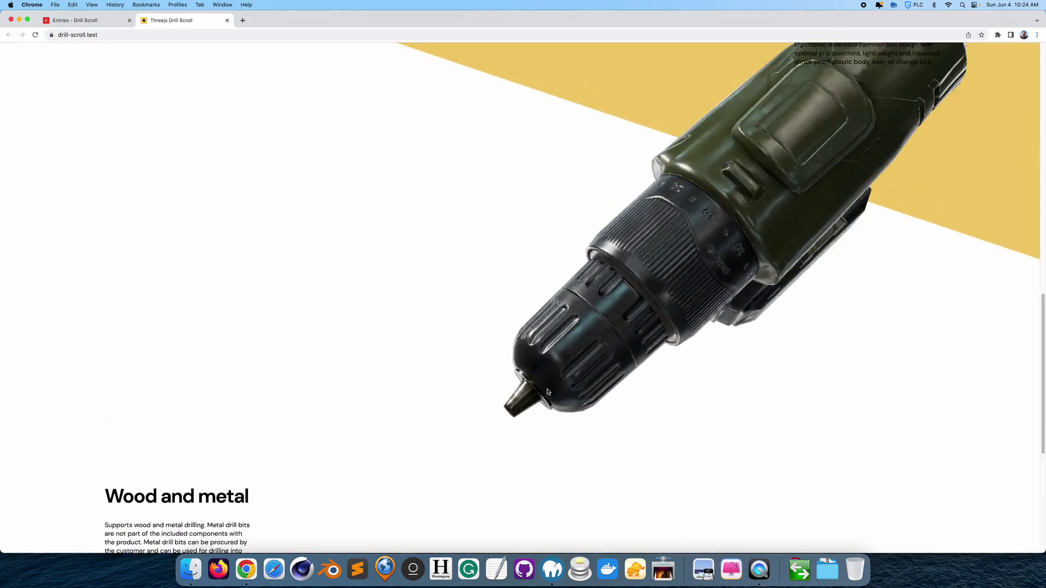
Step: Reload the drill page so the green textured drill renders, then return to the Entries list
scroll(547, 392, up, 10)
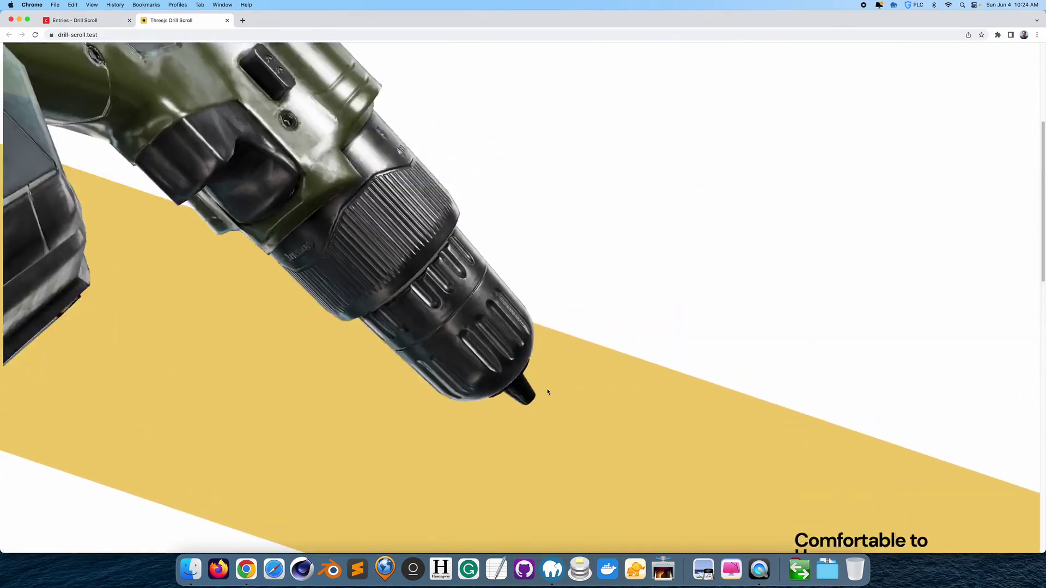
scroll(547, 392, up, 5)
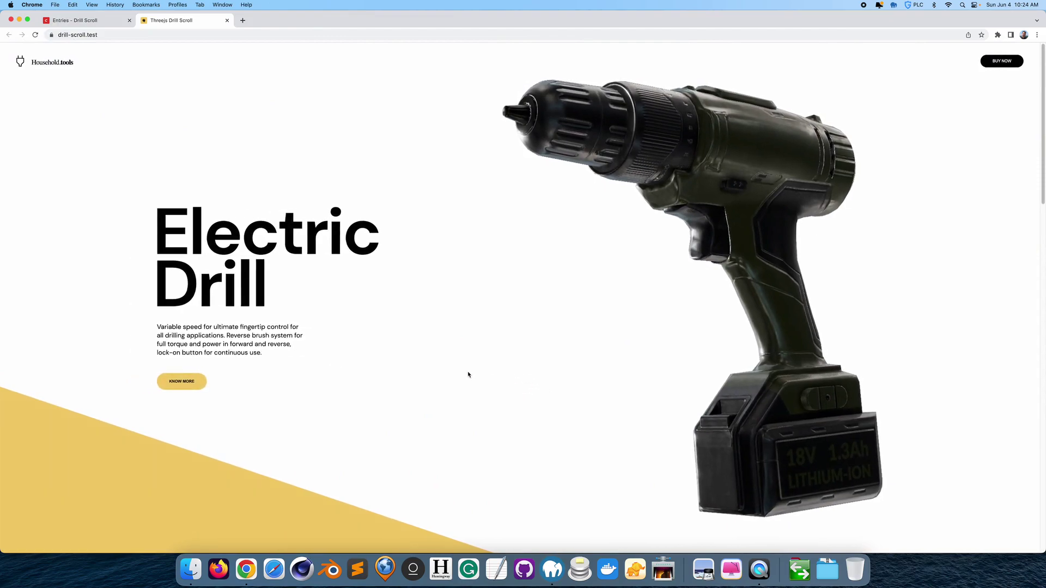
scroll(358, 409, down, 15)
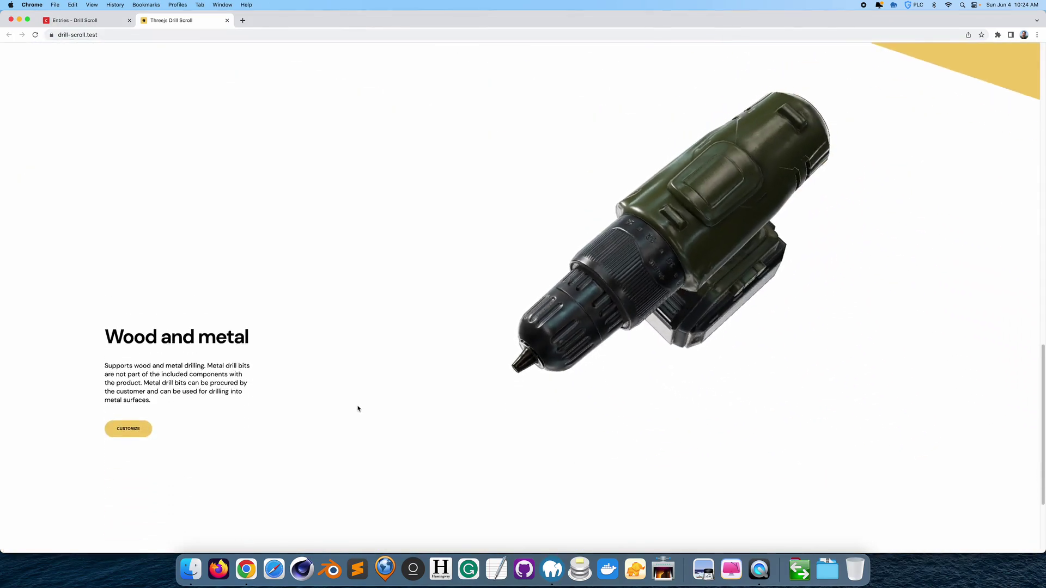
scroll(358, 409, up, 15)
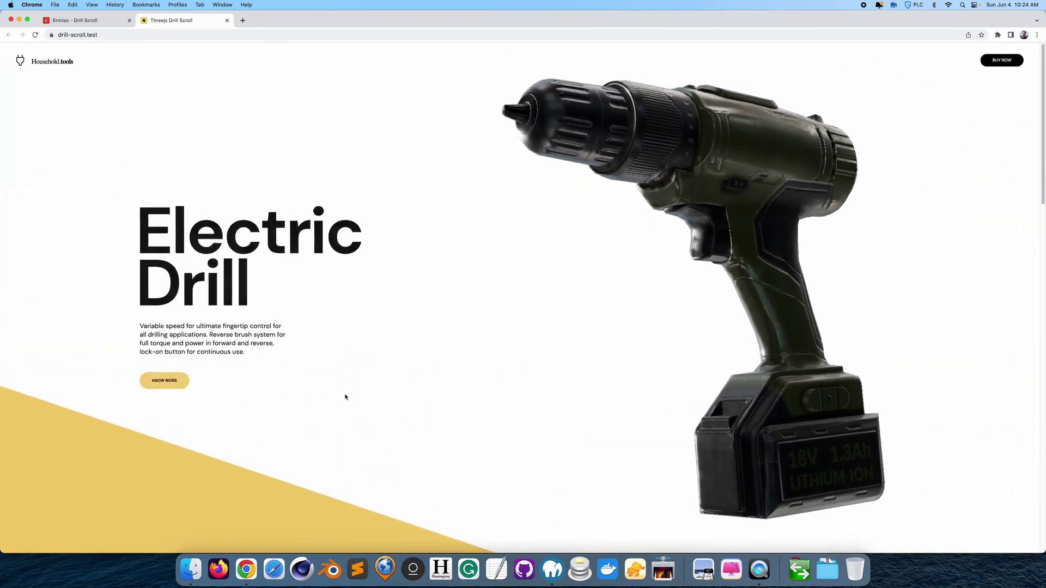
click(35, 35)
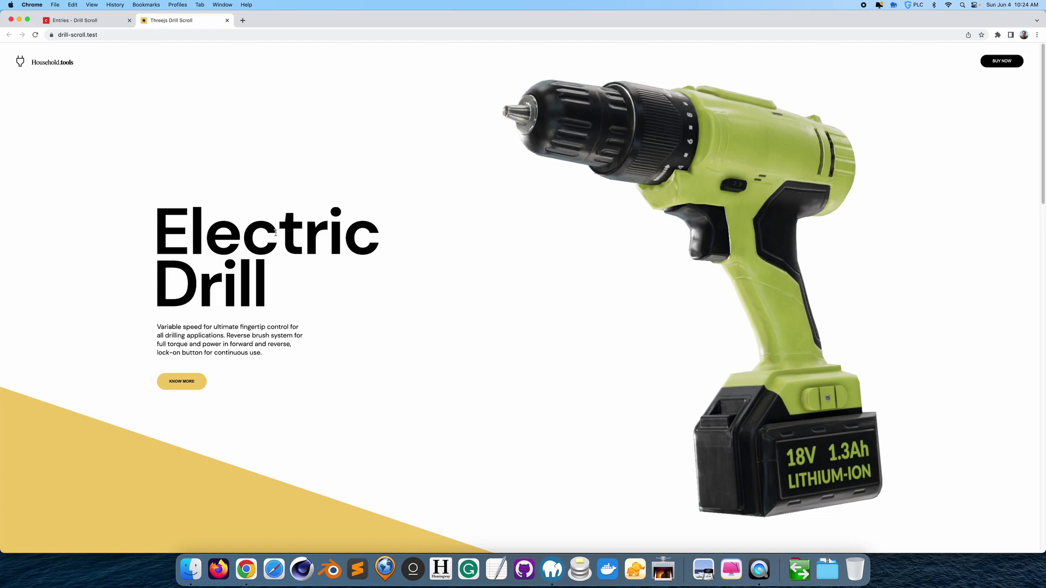
click(86, 21)
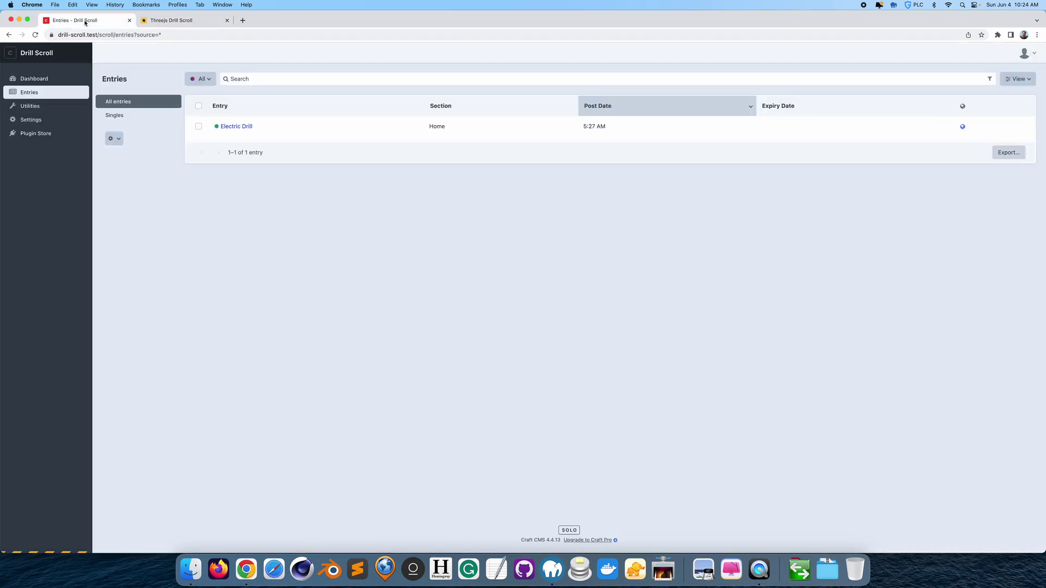
Step: Open the Electric Drill entry and show its live site preview
click(237, 127)
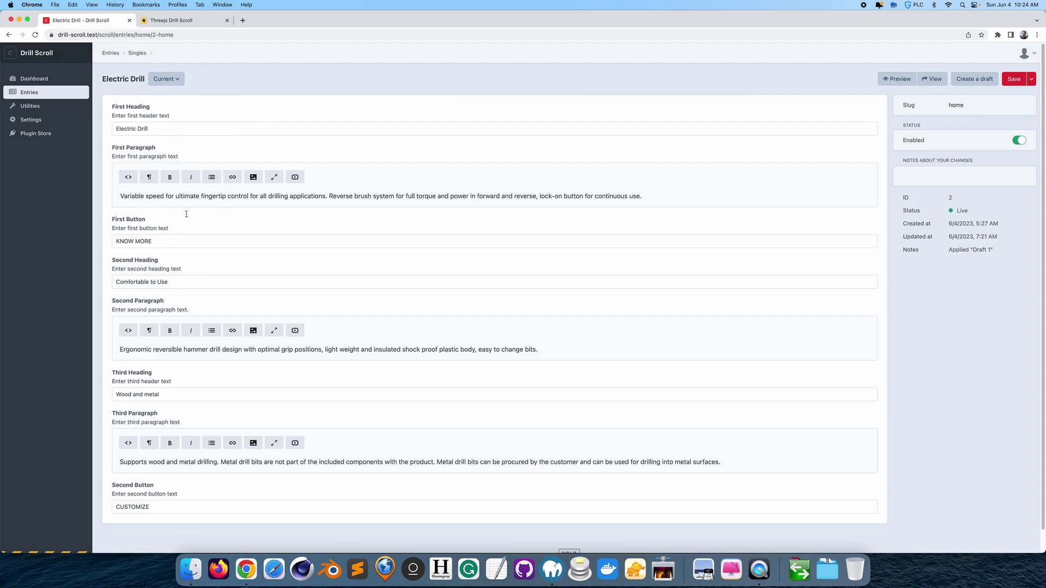
click(900, 80)
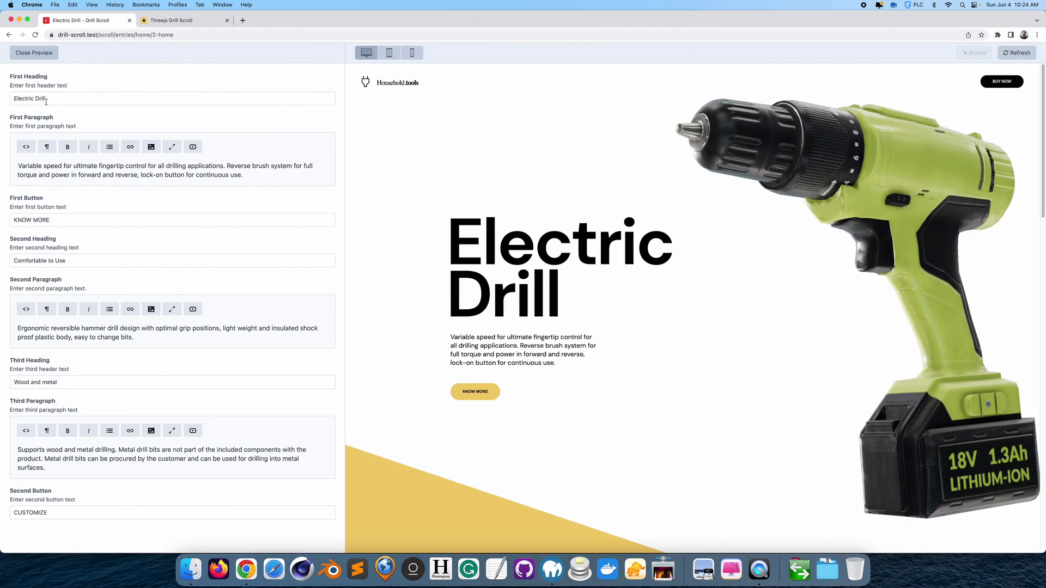
drag(34, 99, 8, 99)
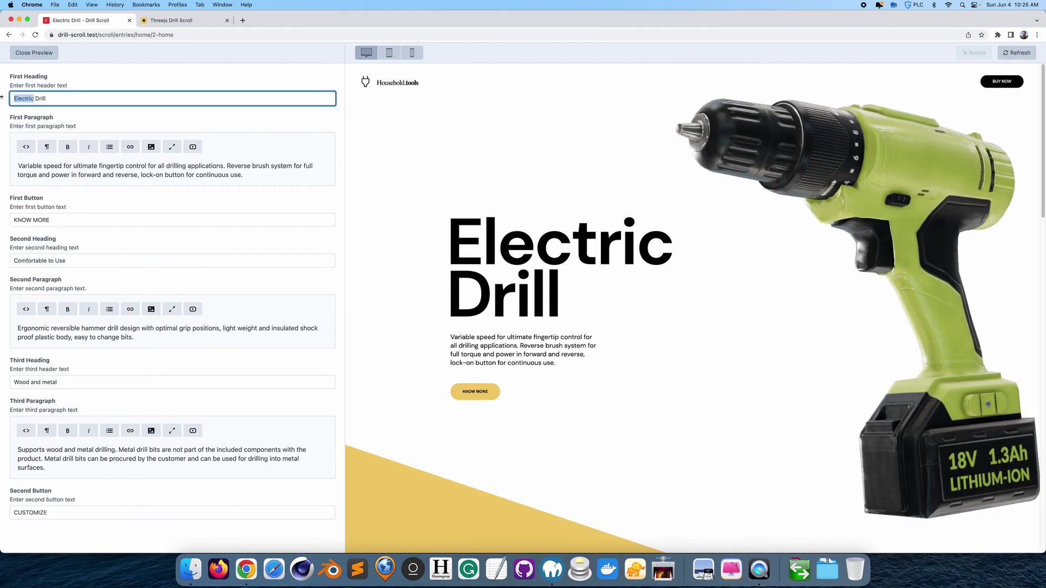
text(Po)
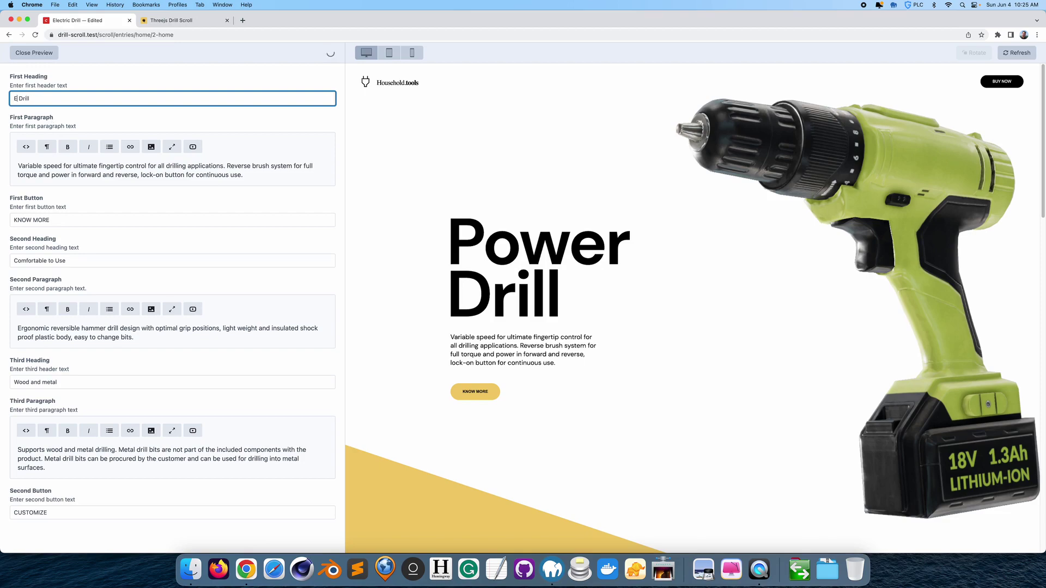
text(lectric)
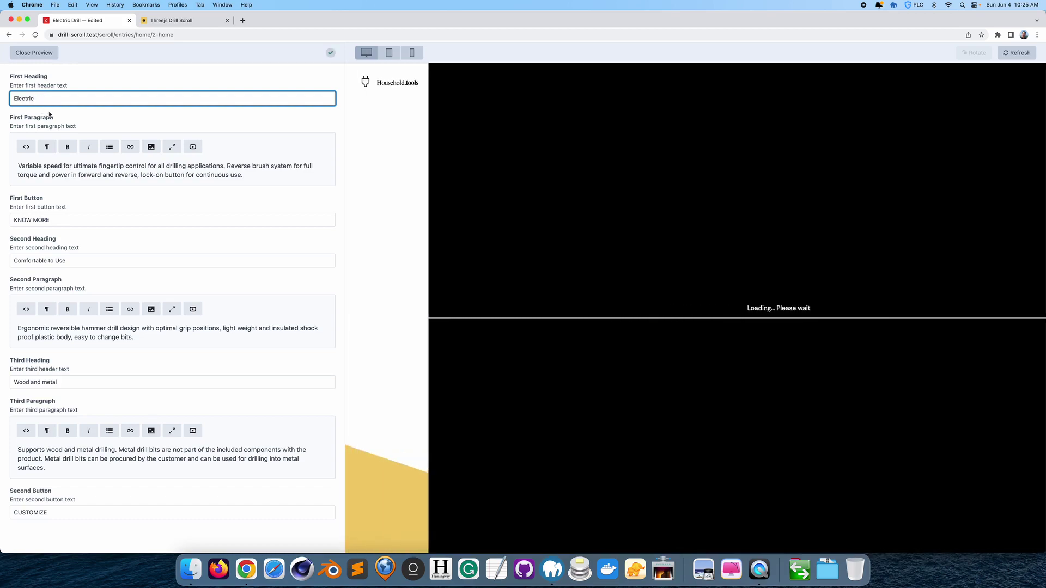
key(super+z)
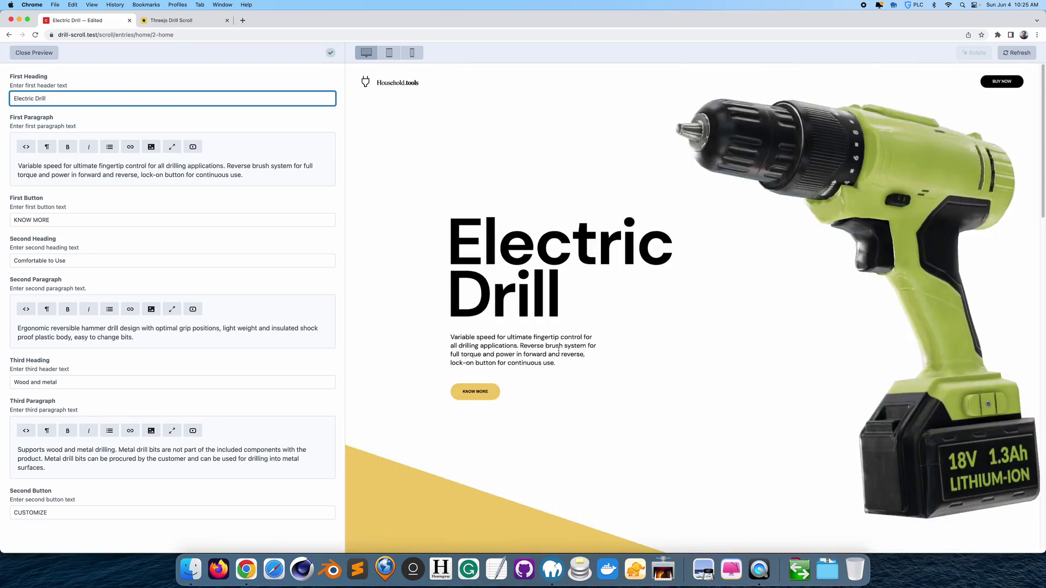
drag(227, 166, 260, 175)
click(67, 148)
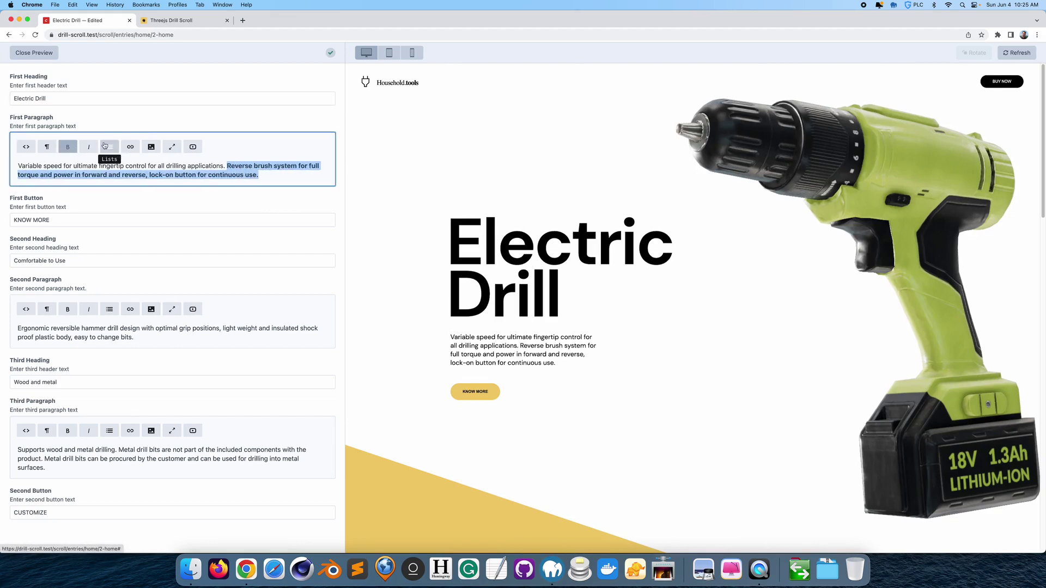
click(74, 99)
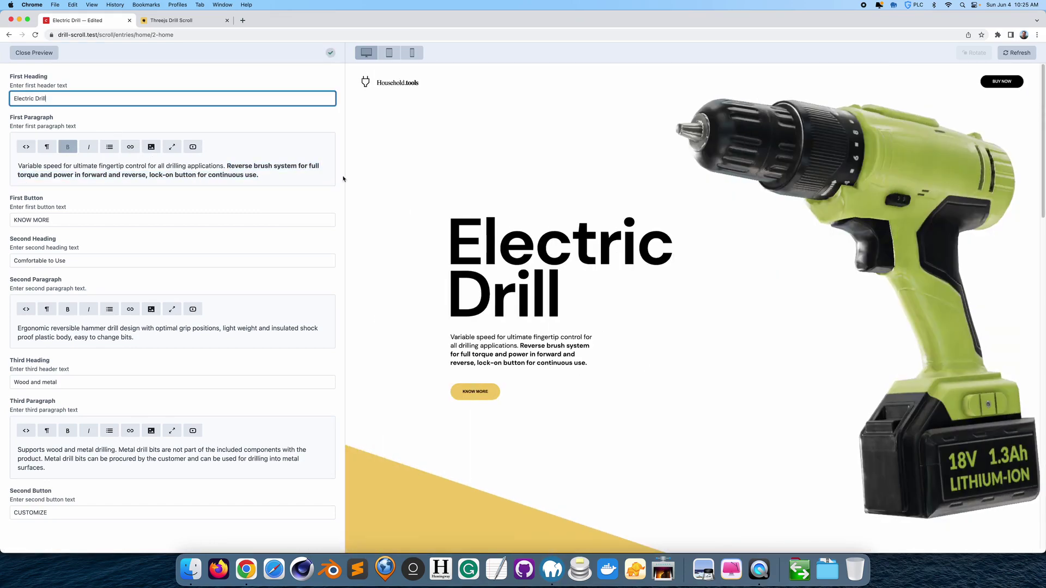
drag(227, 166, 275, 176)
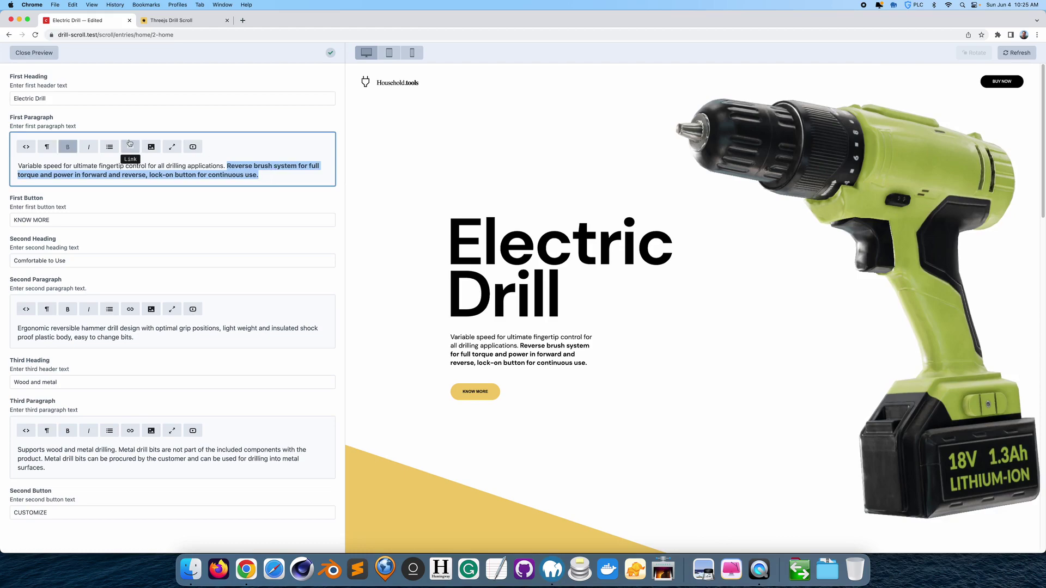
click(90, 148)
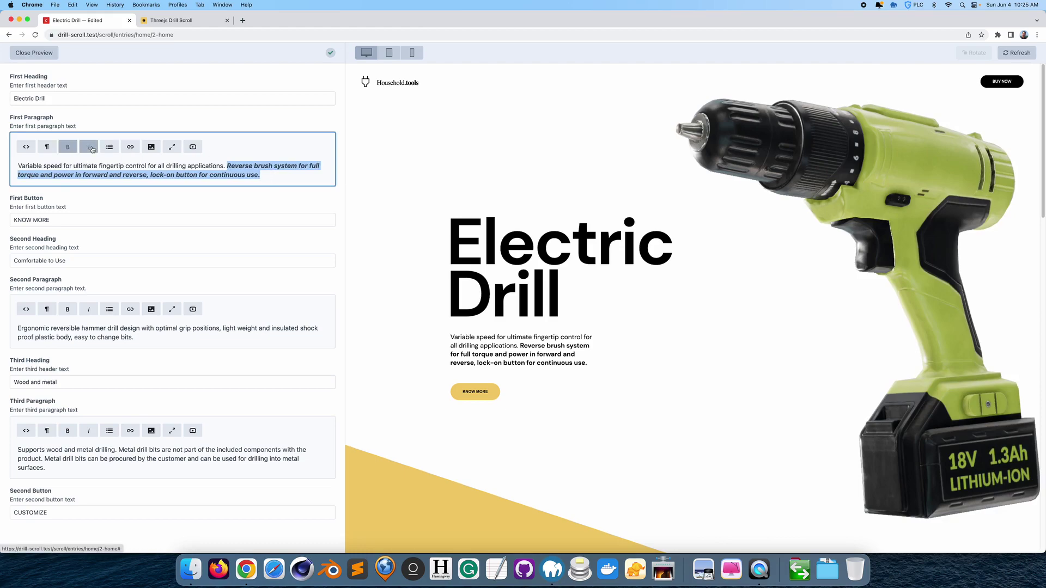
click(89, 99)
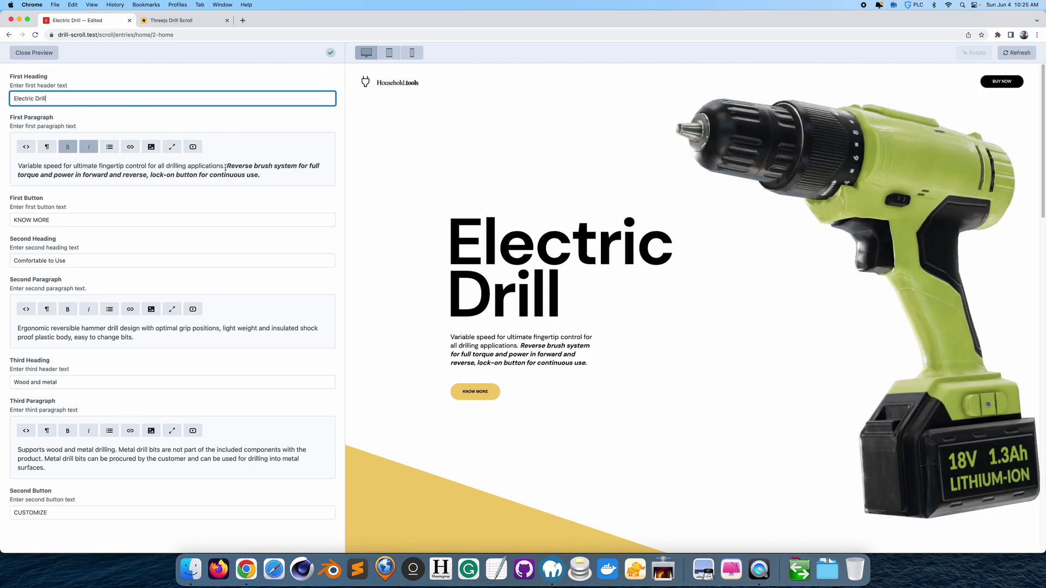
drag(226, 168, 297, 175)
click(68, 147)
click(71, 100)
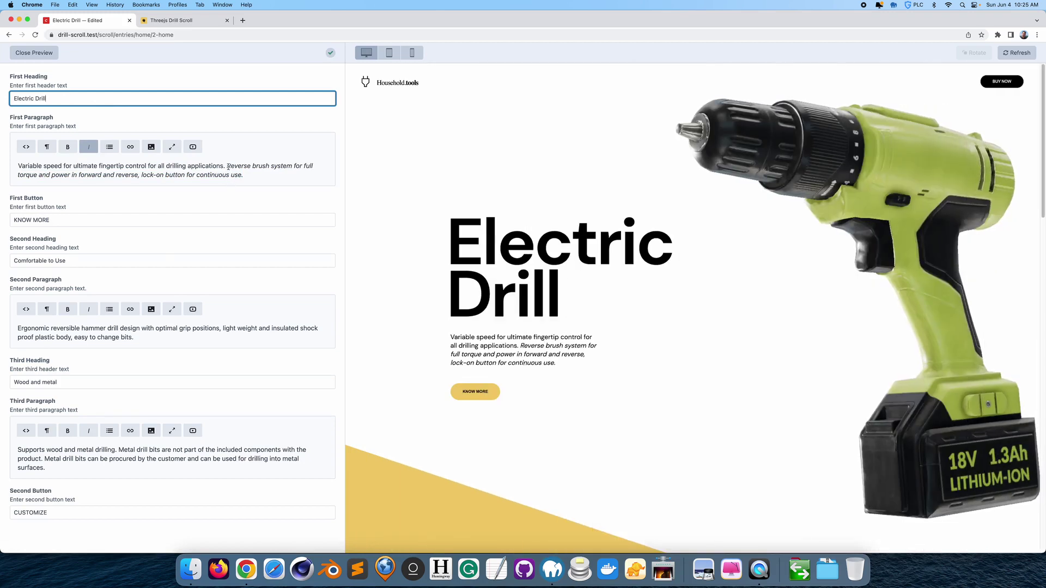
drag(229, 167, 243, 174)
click(87, 148)
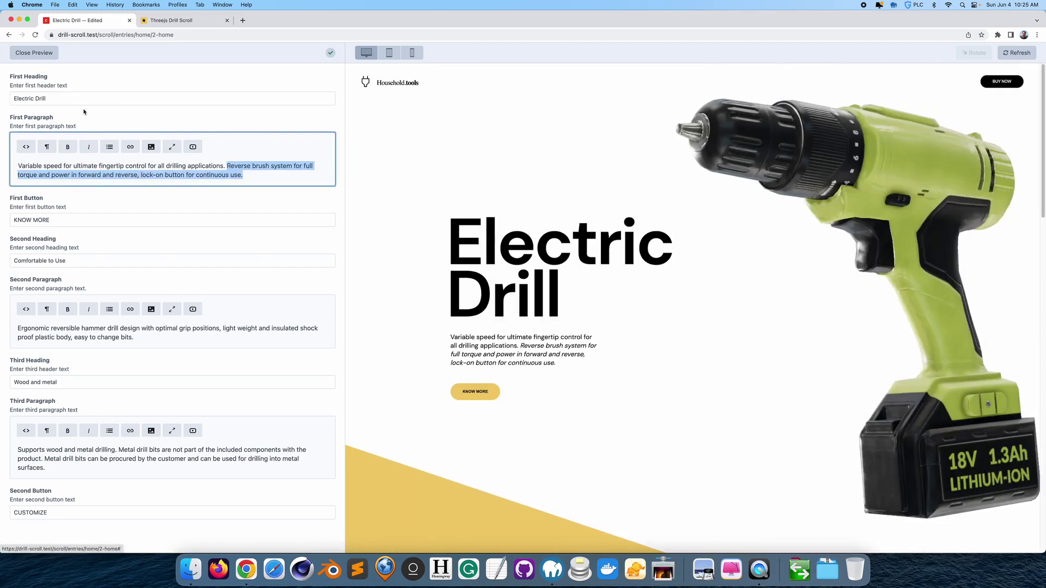
click(79, 99)
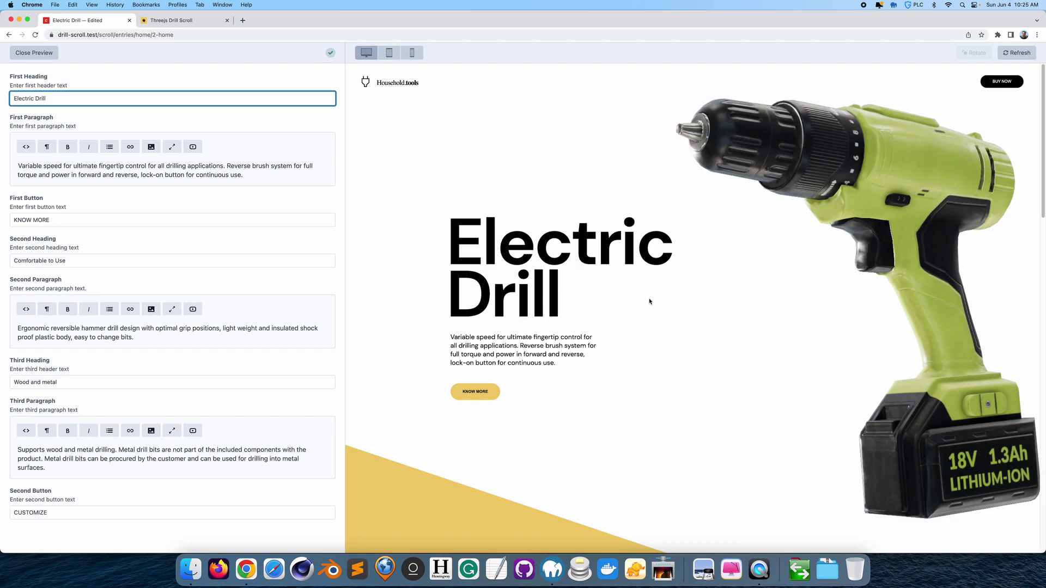
Step: Rename the Second Heading from 'Comfortable to Use' to 'Sturdy to Use', fixing the 'Strurdy' typo
scroll(656, 306, down, 10)
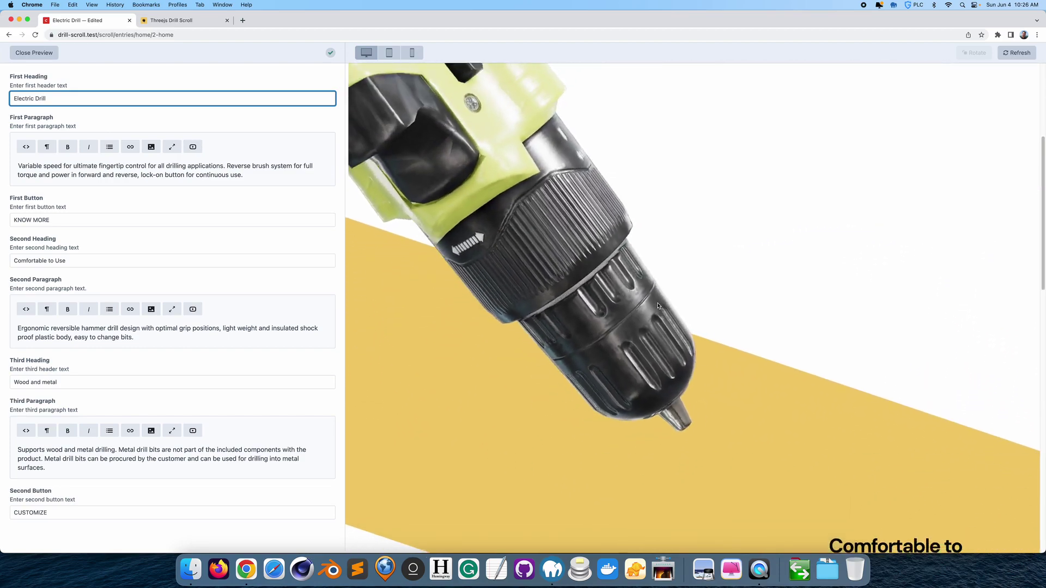
scroll(658, 305, down, 5)
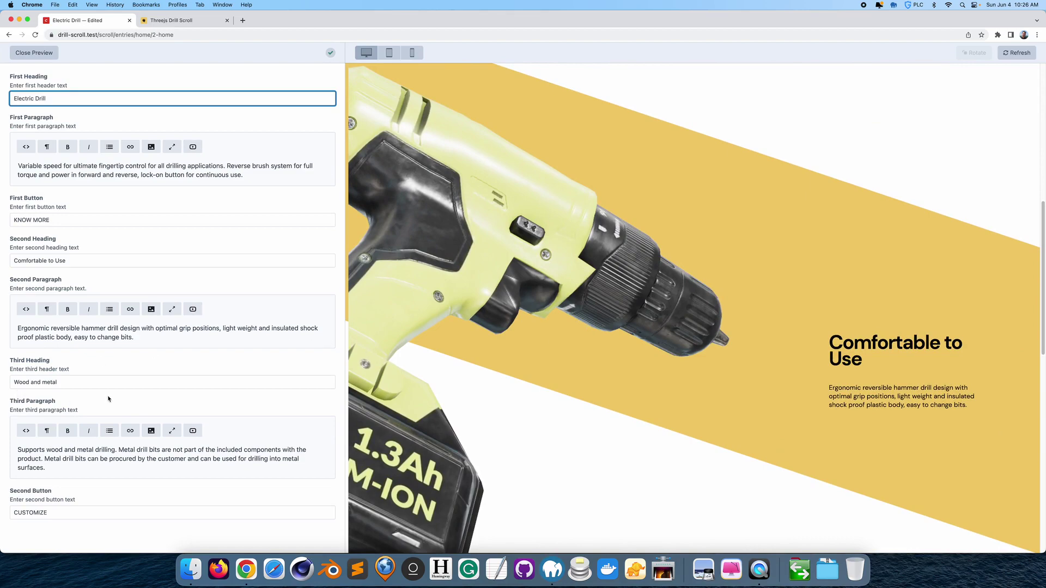
click(42, 259)
drag(47, 261, 2, 253)
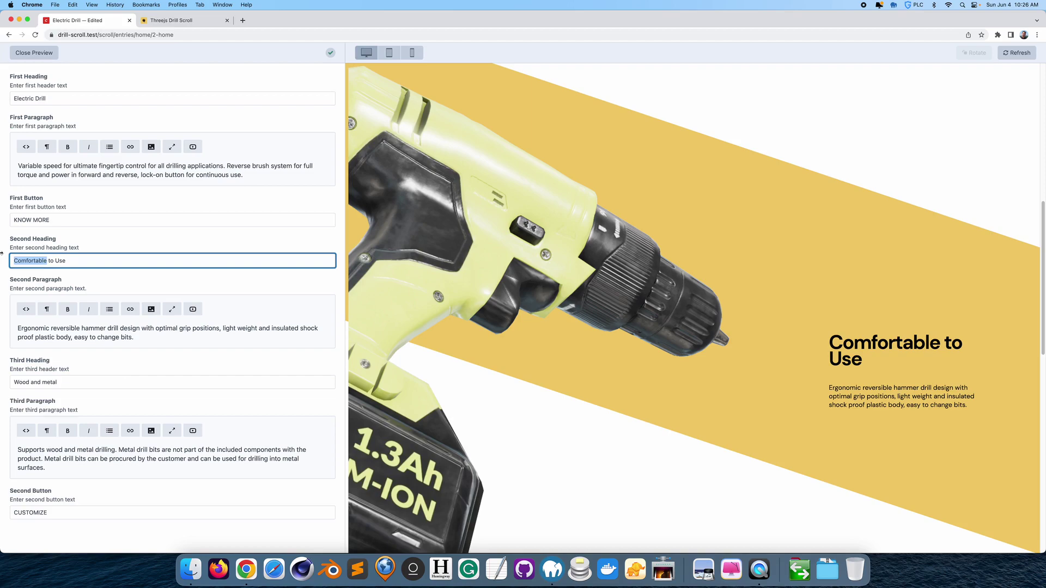
text(Strurdy)
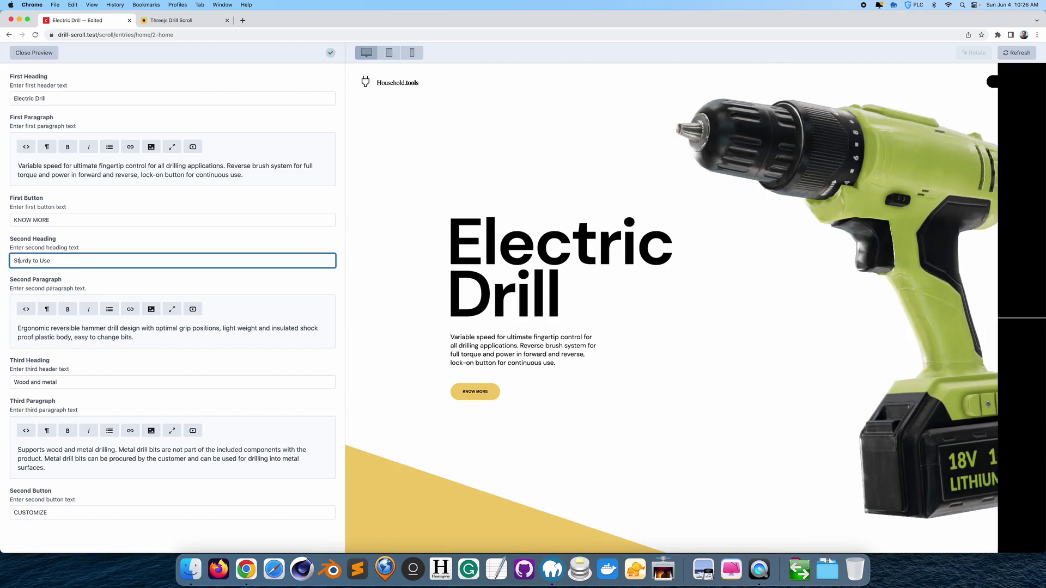
click(19, 261)
key(BackSpace)
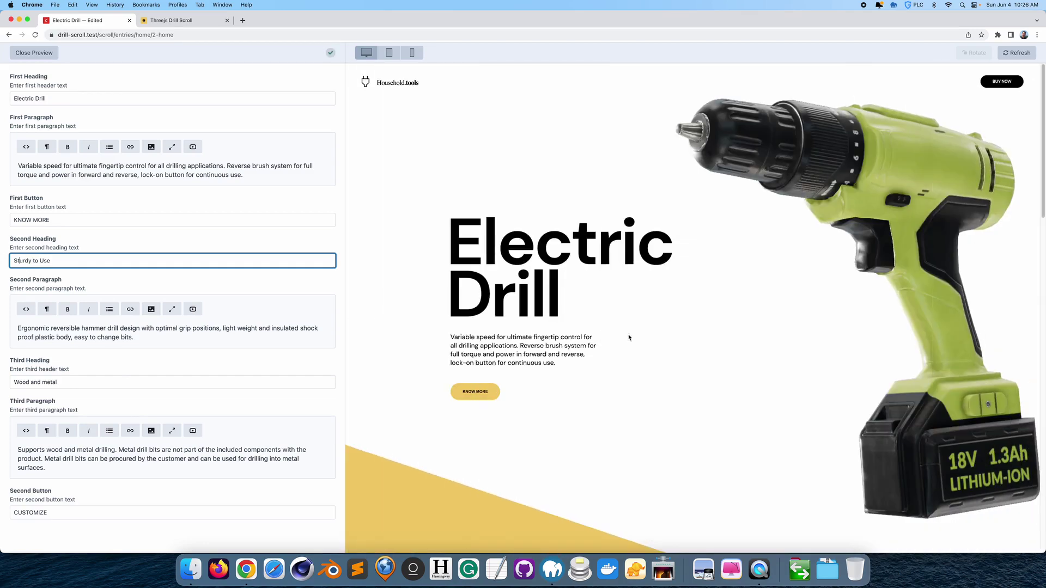
scroll(647, 332, down, 10)
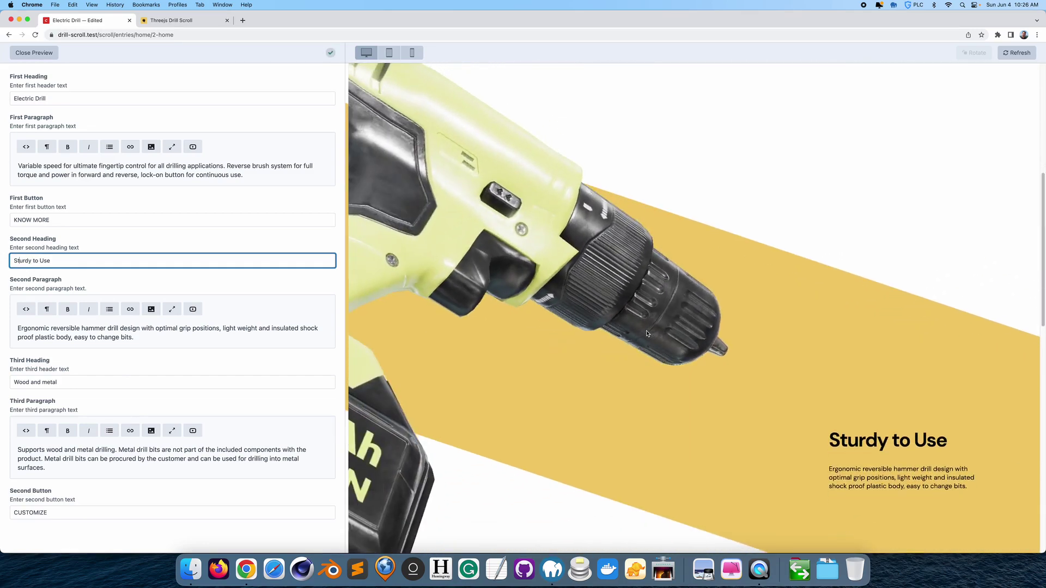
scroll(646, 333, down, 3)
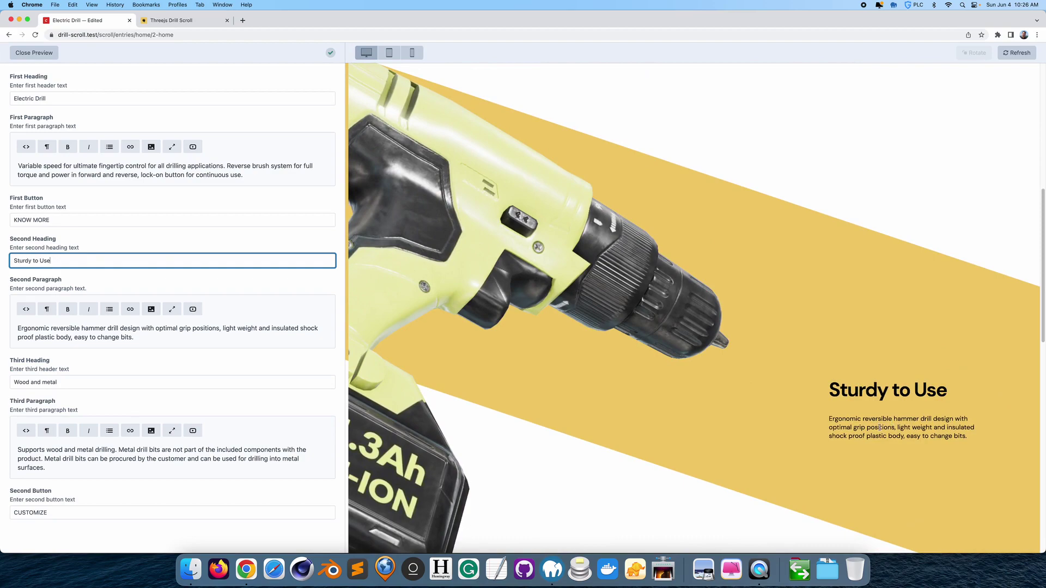
click(144, 336)
Step: Make the entire Second Paragraph bold
key(super+a)
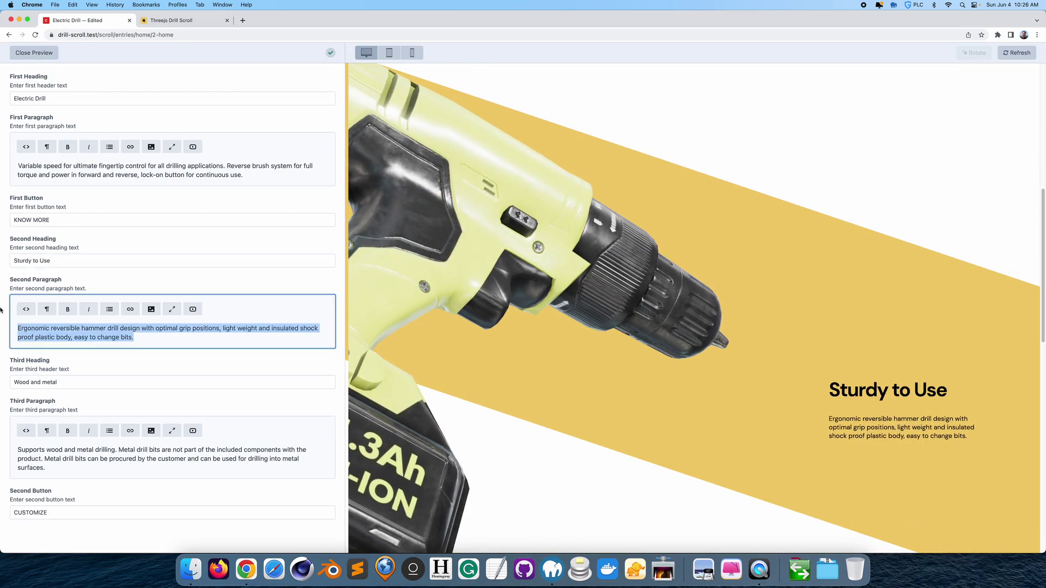
click(68, 309)
click(58, 256)
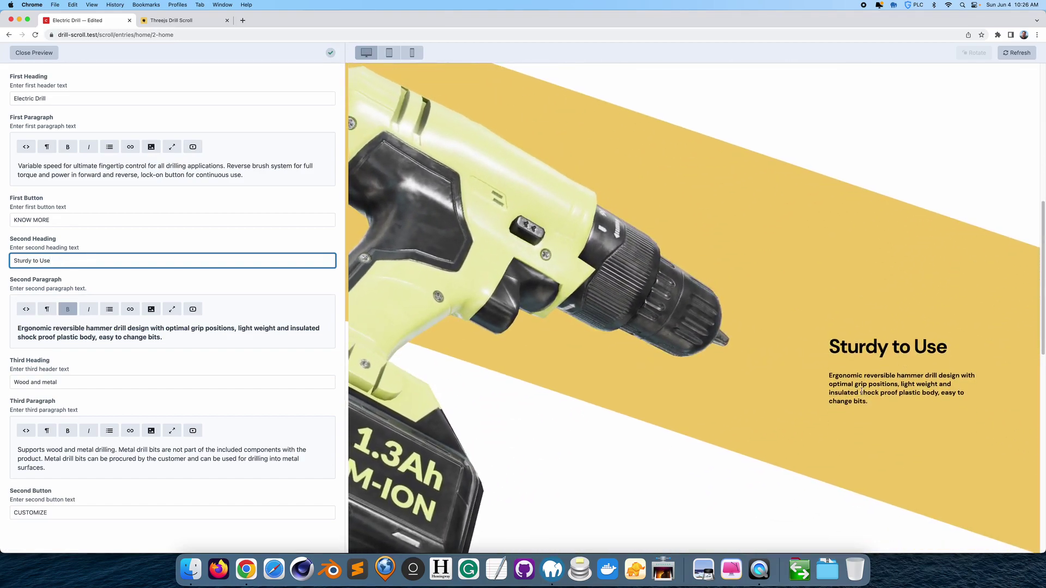
Step: Remove bold from the whole Second Paragraph and refresh the live preview
click(175, 346)
key(super+a)
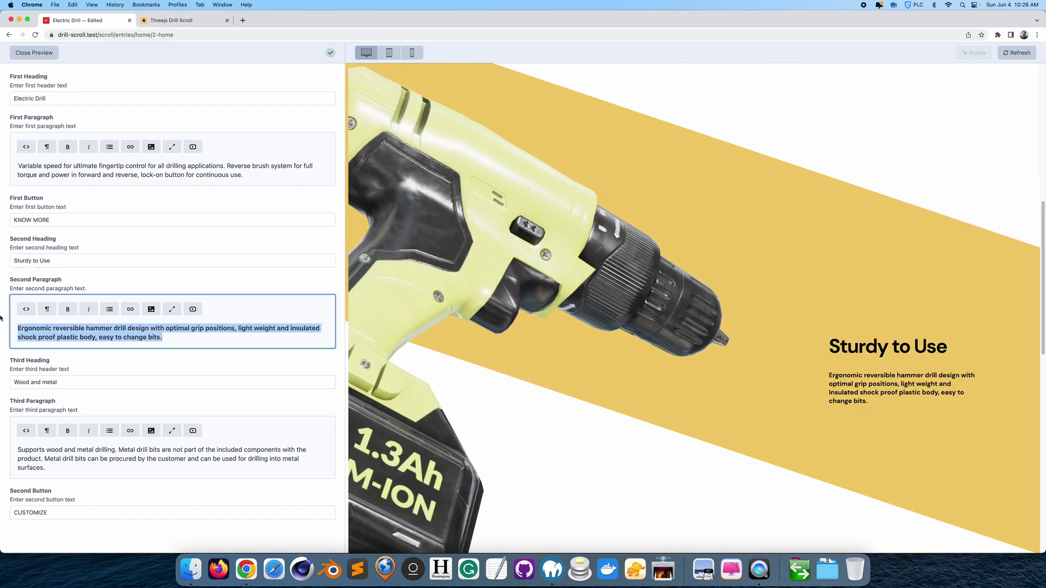
click(69, 311)
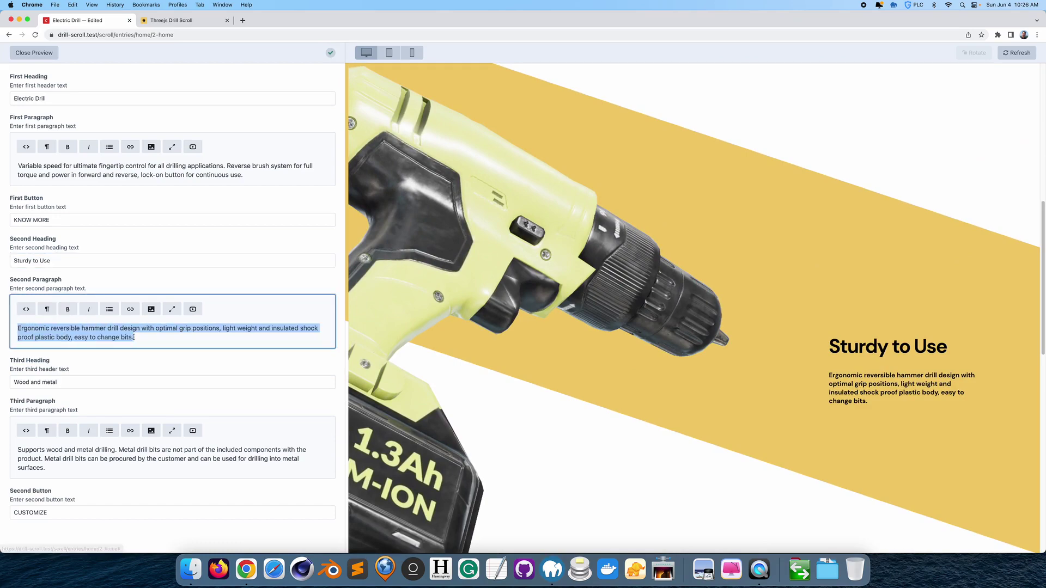
click(161, 334)
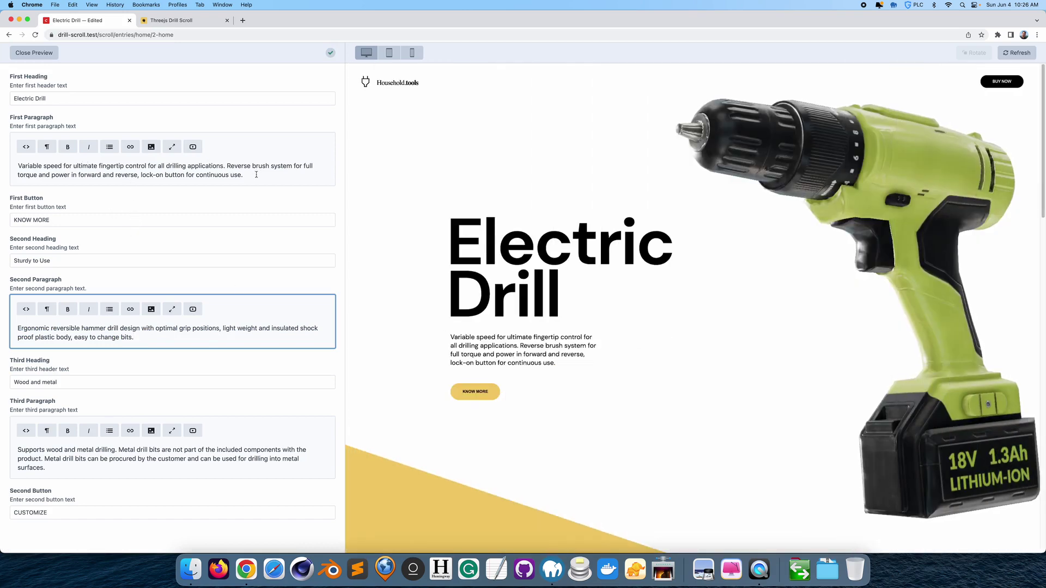
click(237, 174)
Step: Select 'Reverse brush system' in the First Paragraph and choose Link > Insert Link
drag(227, 166, 291, 165)
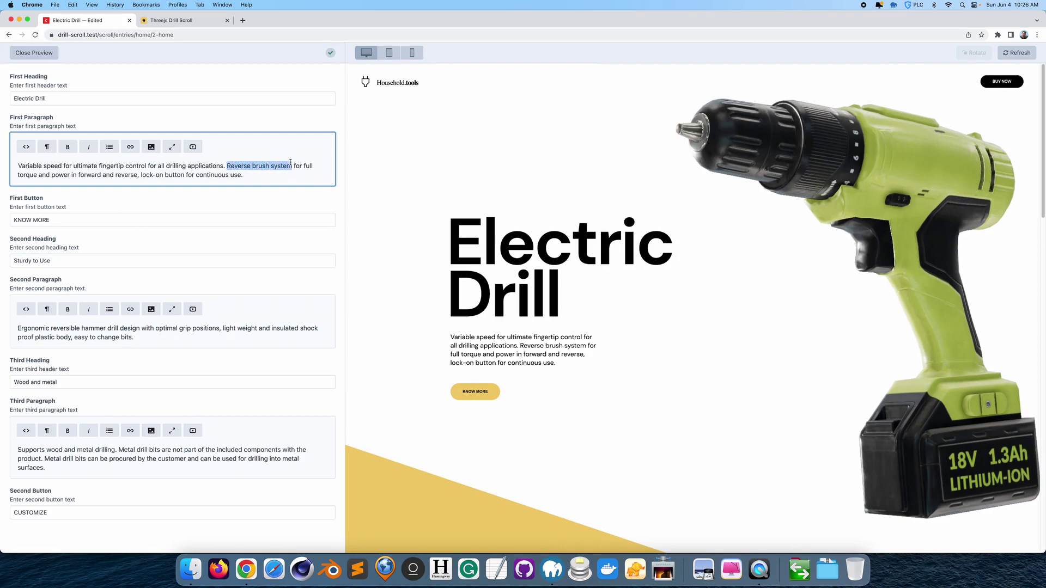
click(136, 147)
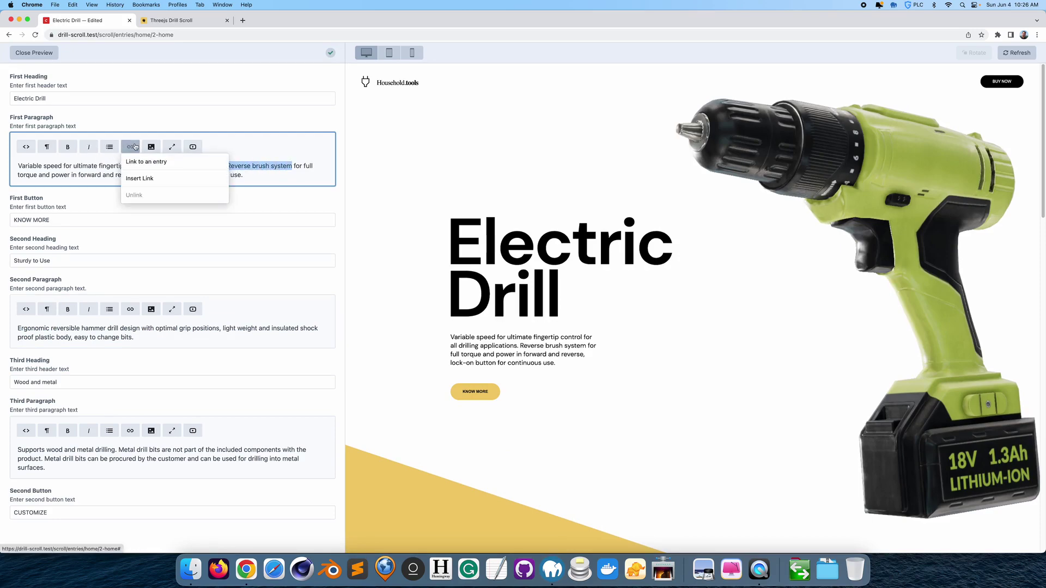
click(140, 174)
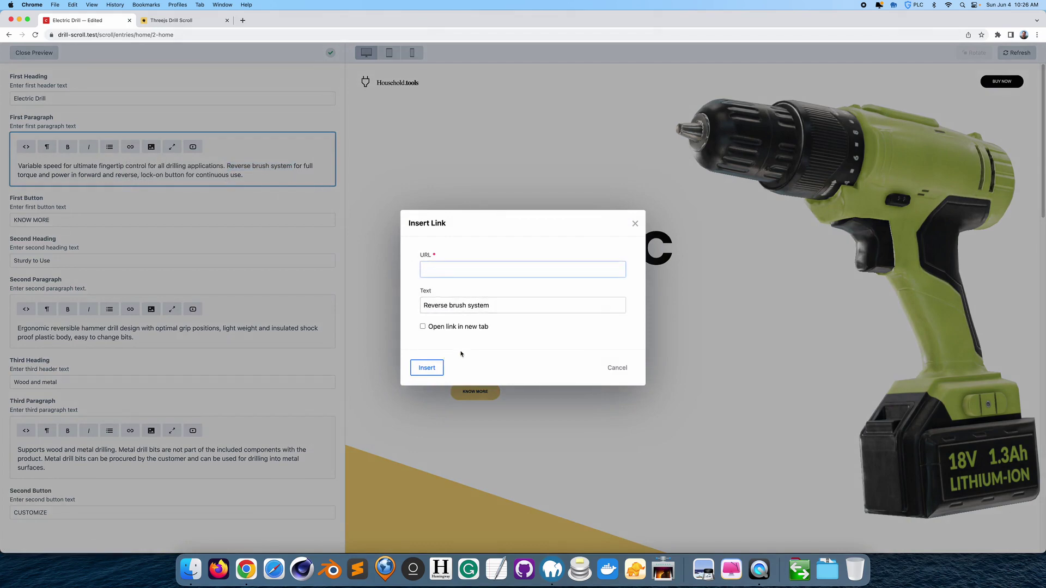
Step: Search Google for 'skylight designs' in a new tab, open the site, and select its URL
click(243, 20)
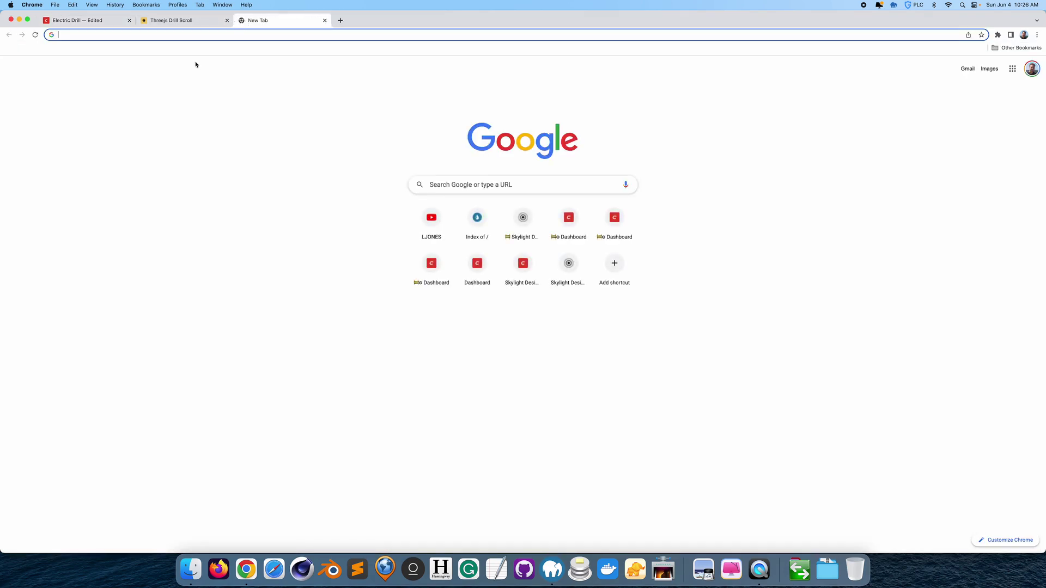
click(444, 186)
text(skylight)
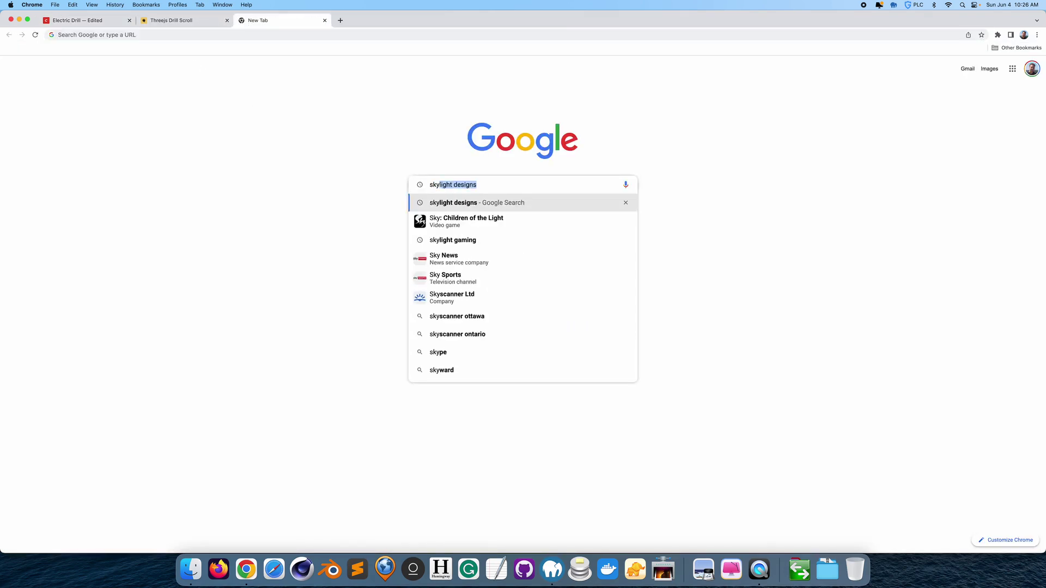
text( designs)
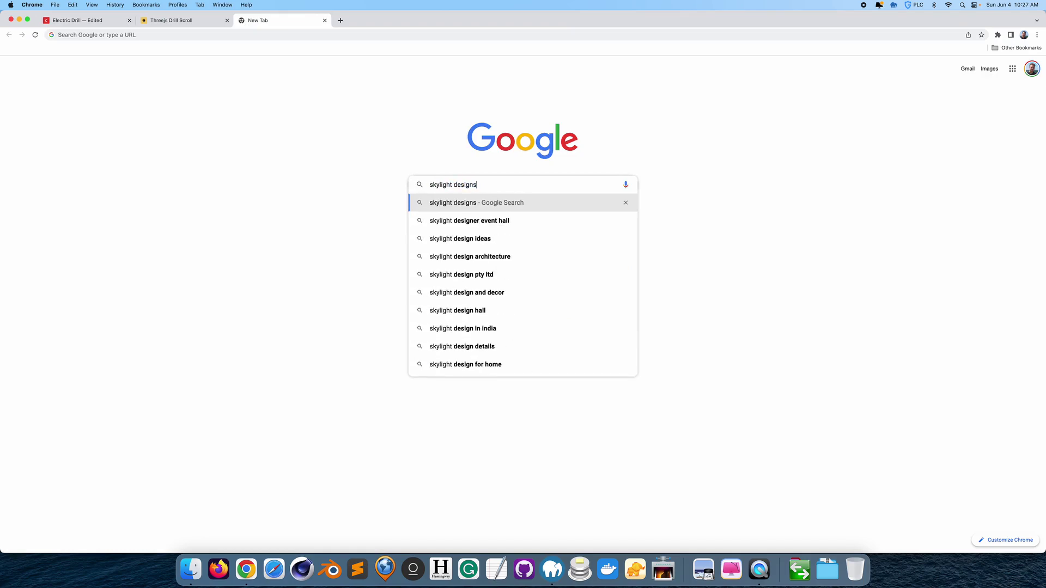
key(Return)
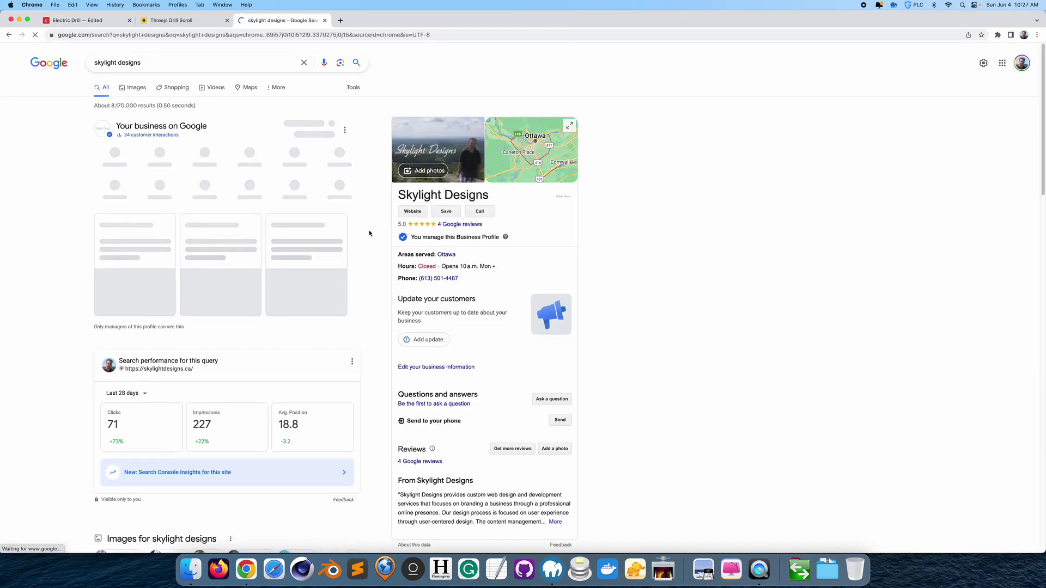
click(413, 212)
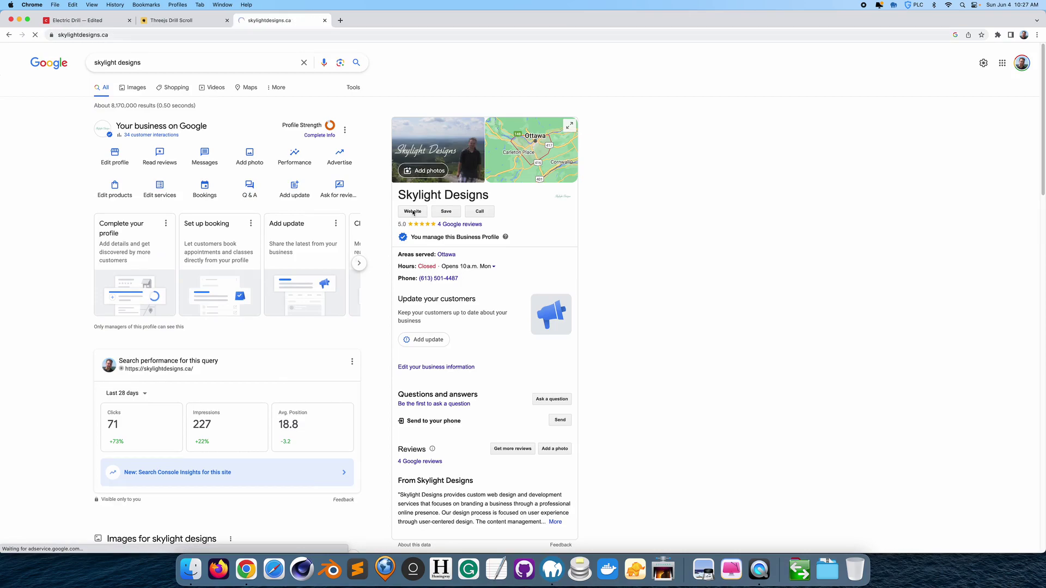
click(119, 35)
key(super+c)
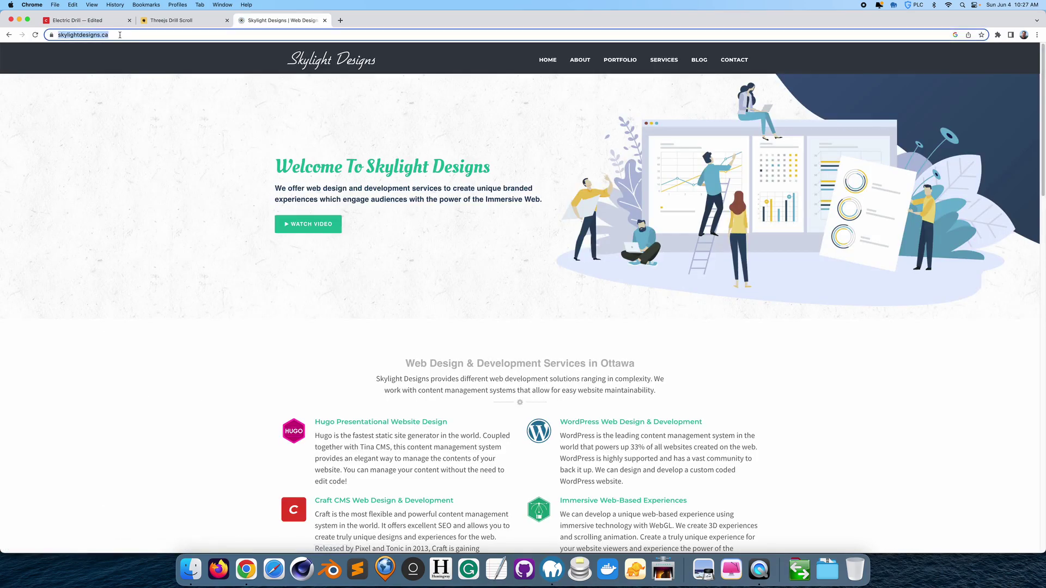
click(324, 21)
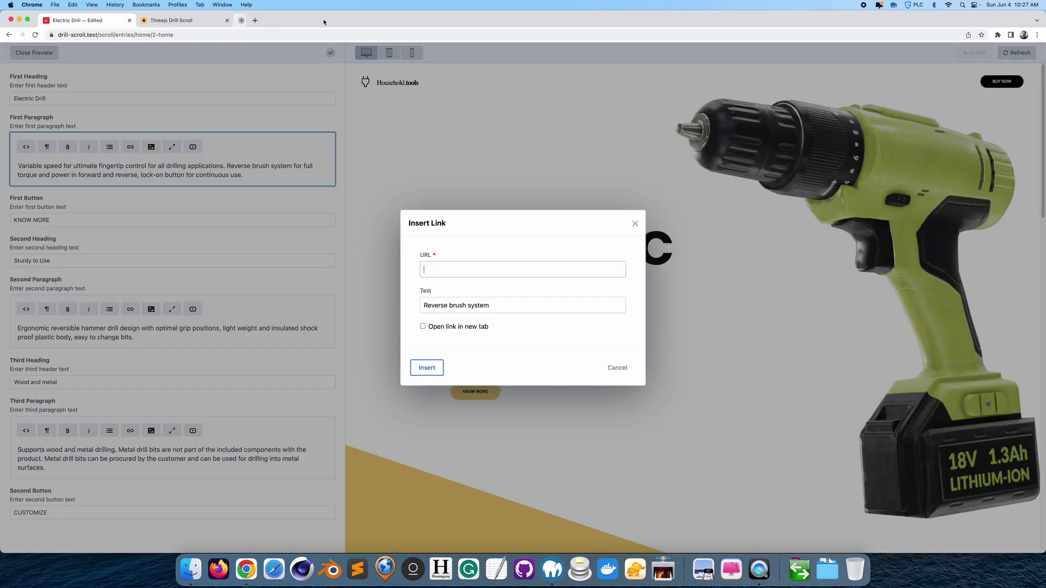
key(super+v)
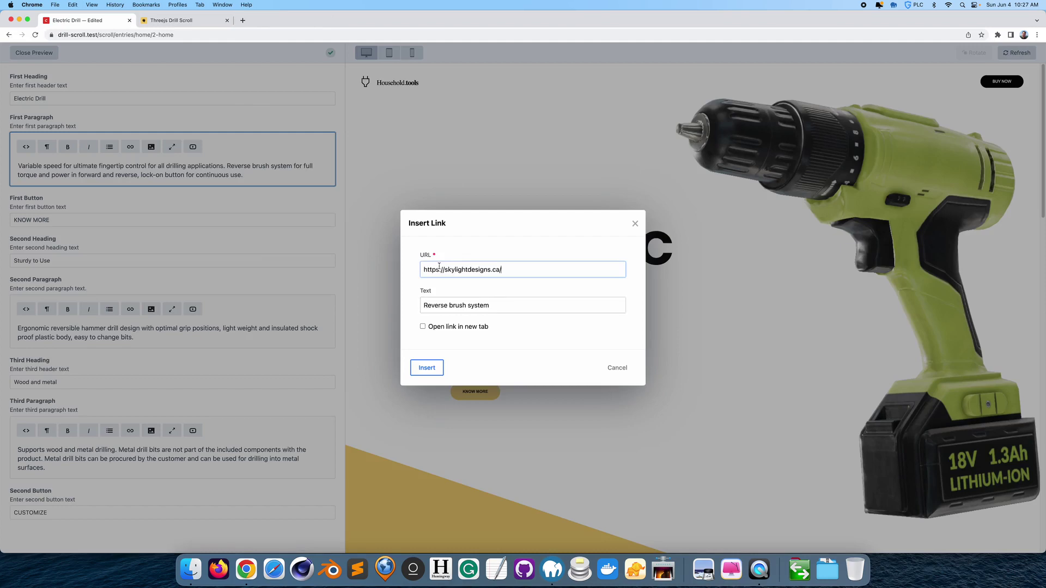
click(423, 327)
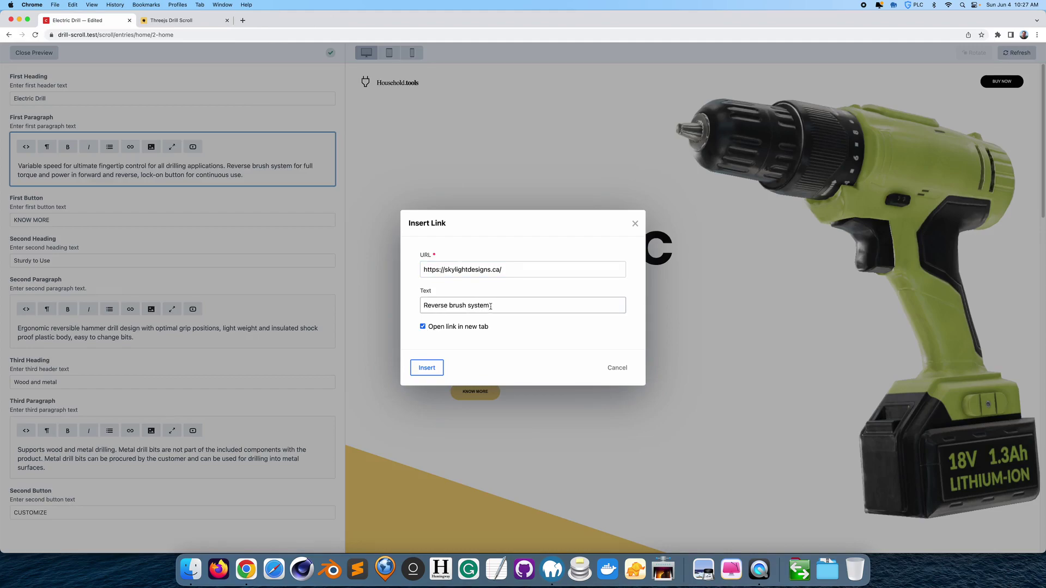
click(428, 369)
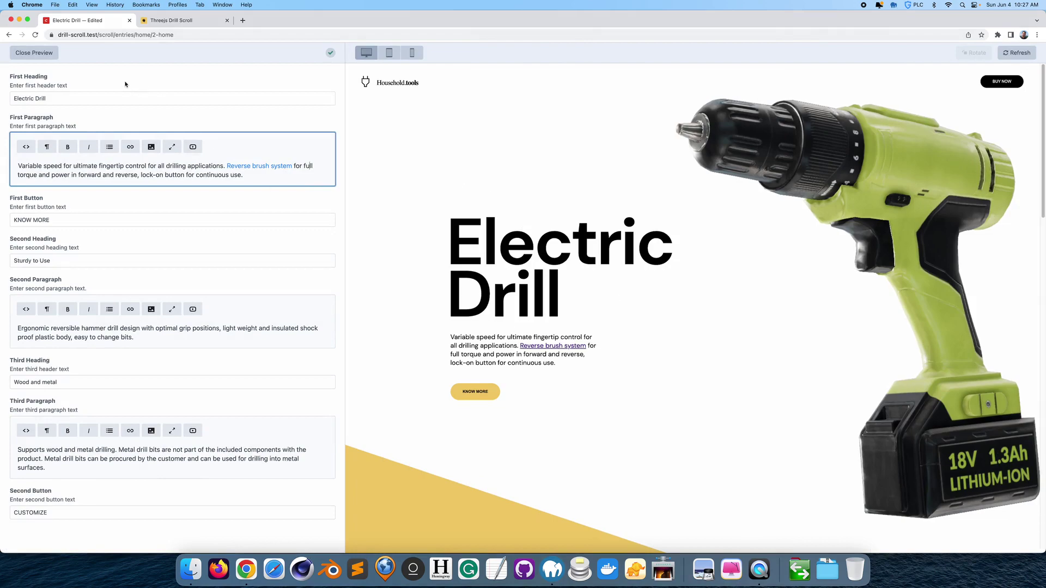
click(572, 347)
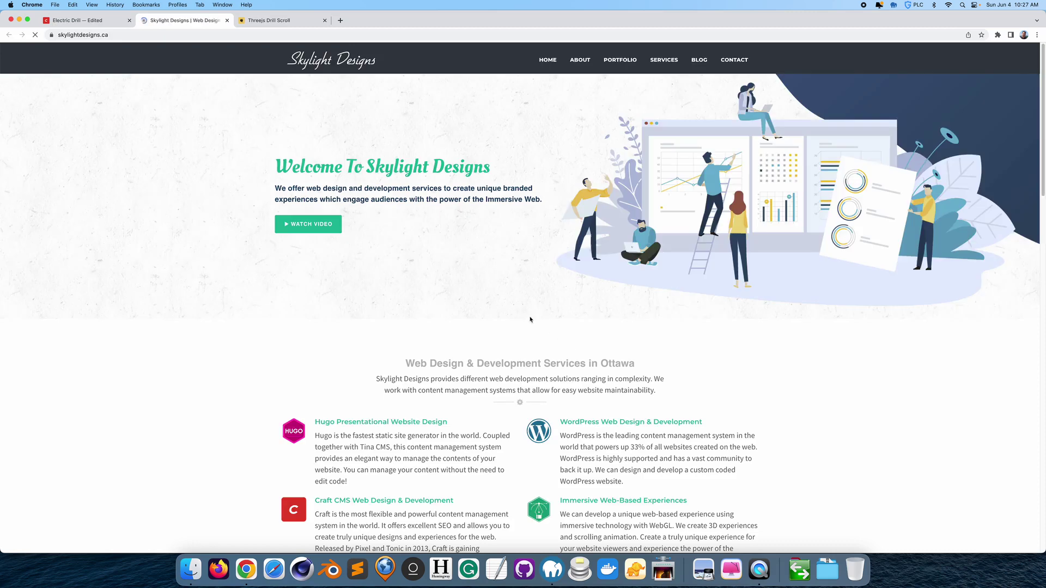
click(227, 20)
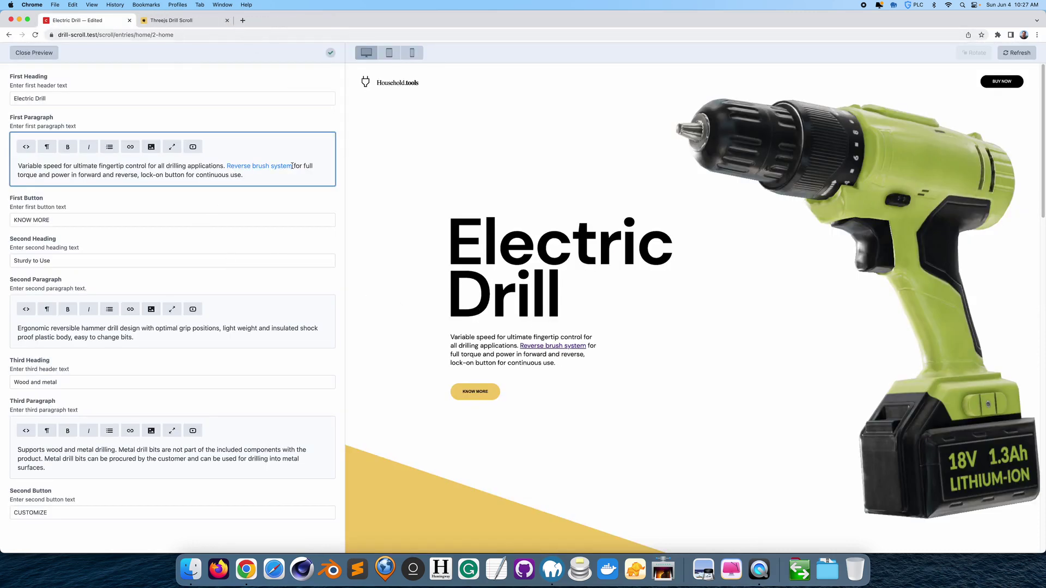
Step: Unlink 'Reverse brush system' in the First Paragraph
drag(292, 165, 226, 165)
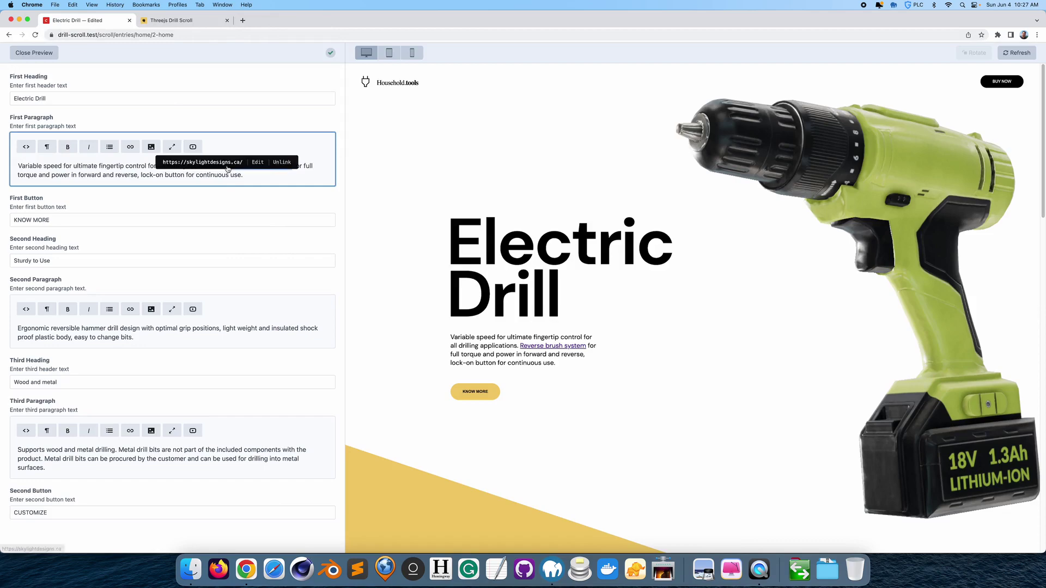
click(279, 163)
click(299, 165)
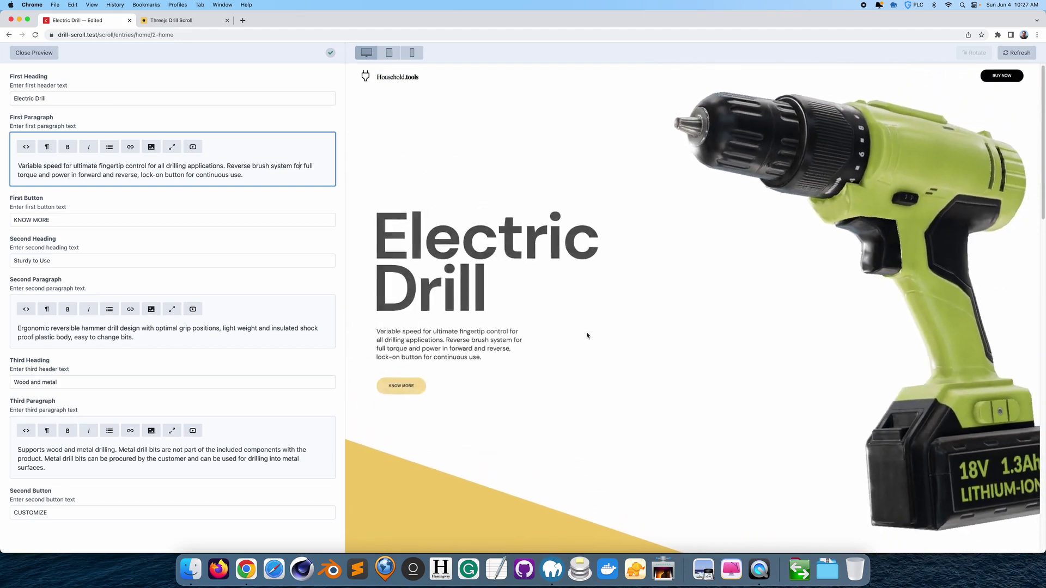
Step: Reselect 'Reverse brush system', start an Insert Link with new tab ticked, then dismiss the dialog
drag(226, 166, 293, 165)
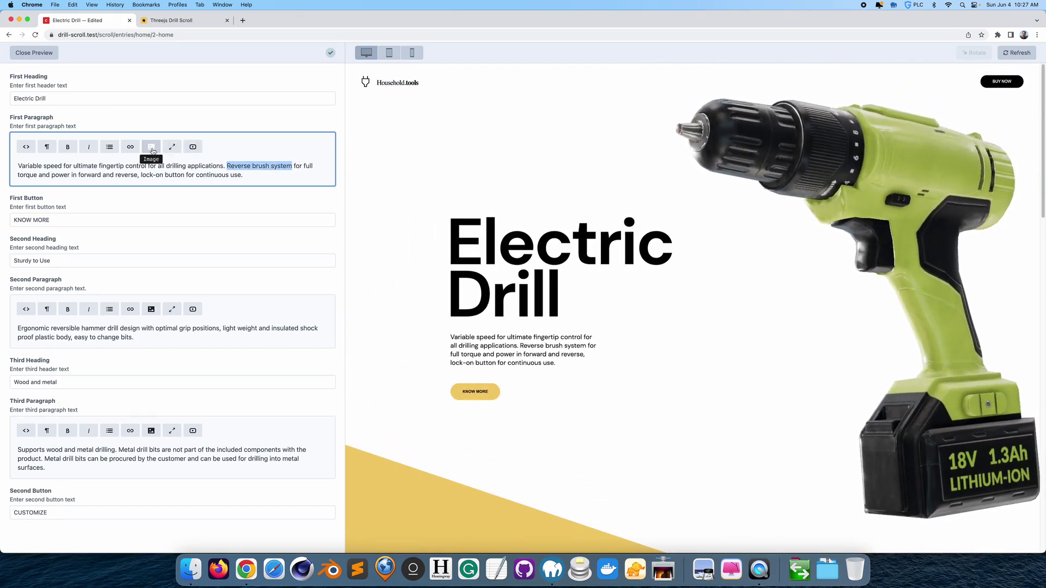
click(130, 147)
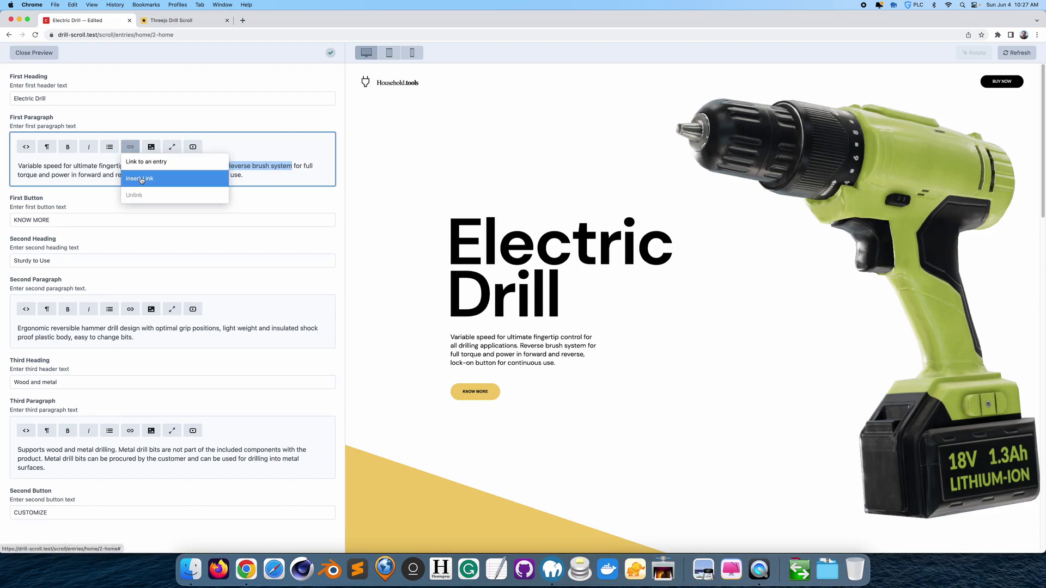
click(147, 178)
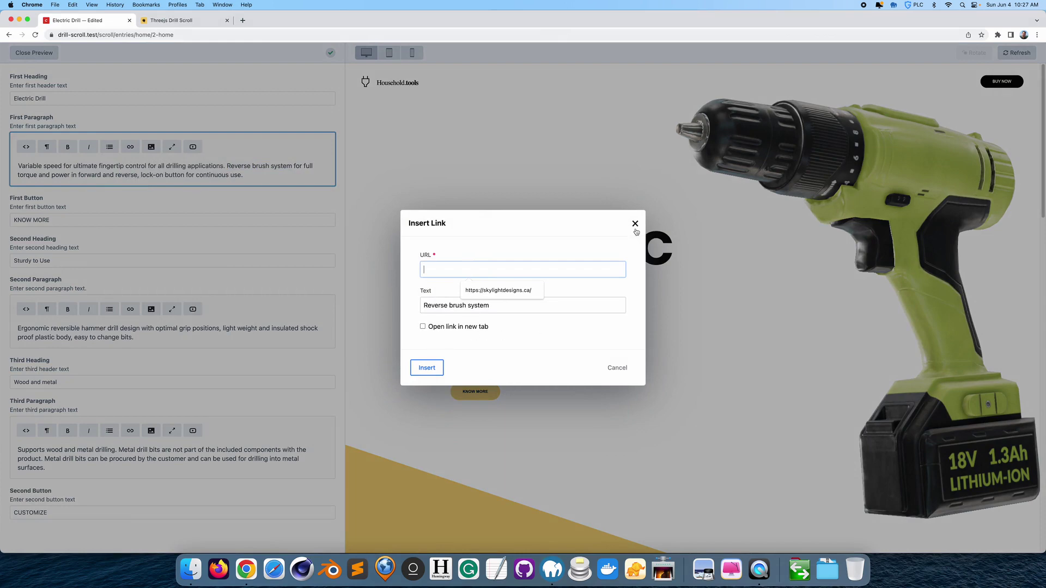
click(423, 327)
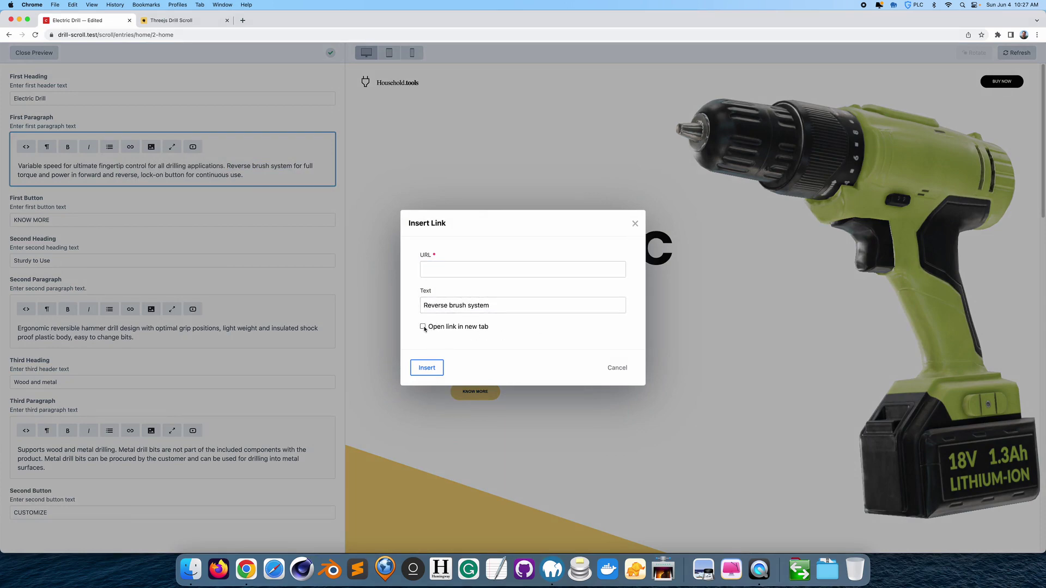
click(635, 223)
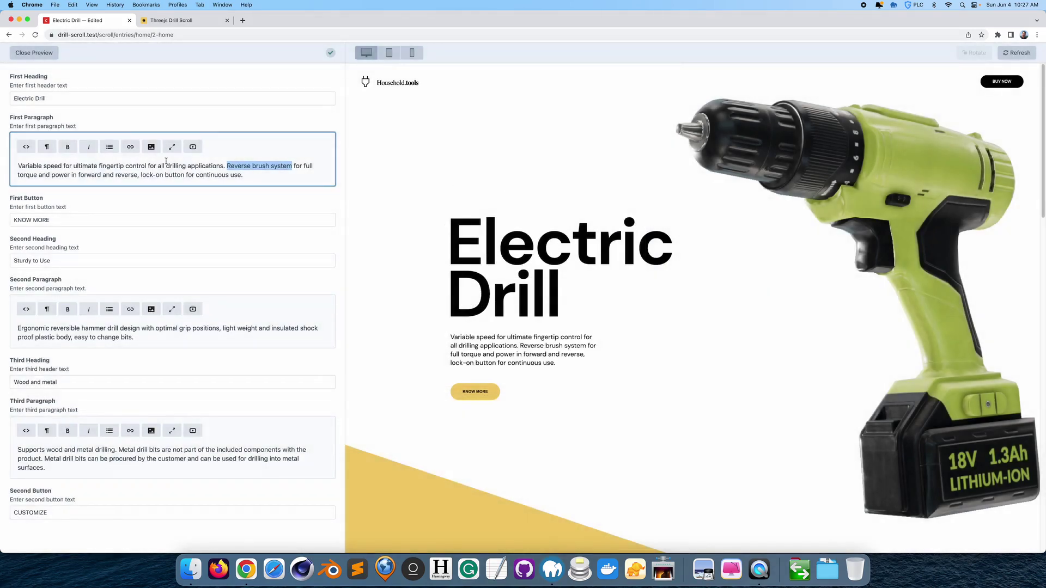
click(130, 147)
Step: Cancel the 'Link to an entry' picker and close the live preview
click(144, 162)
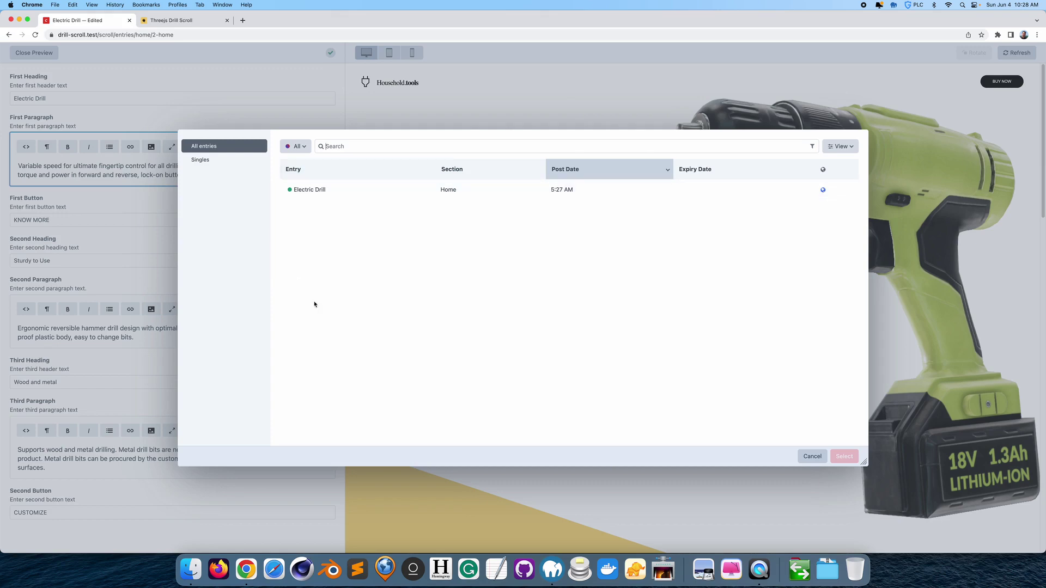
click(812, 456)
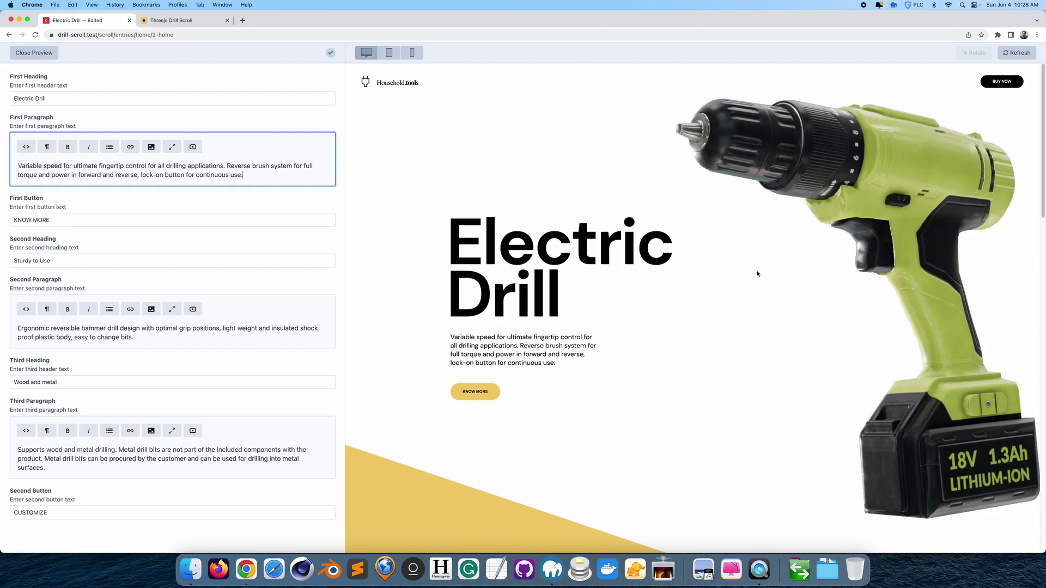
scroll(748, 296, down, 3)
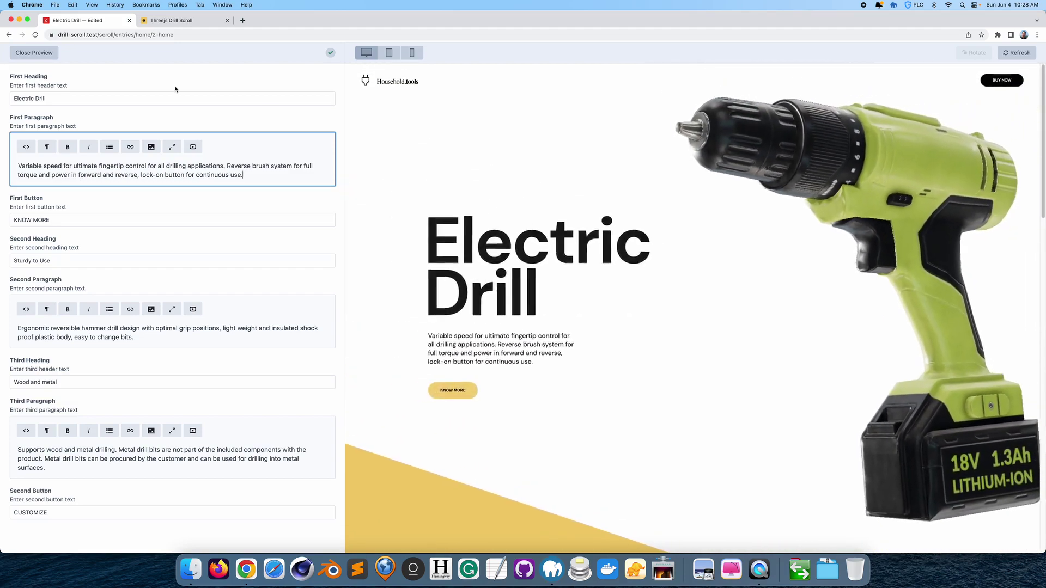
click(46, 54)
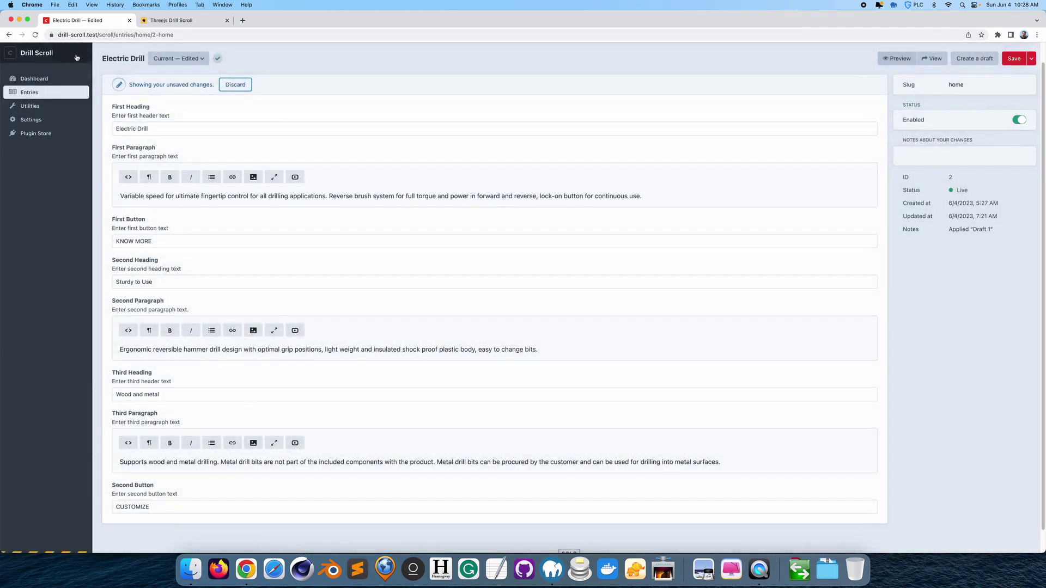
Step: View the Electric Drill entry's live page in a new browser tab
click(911, 56)
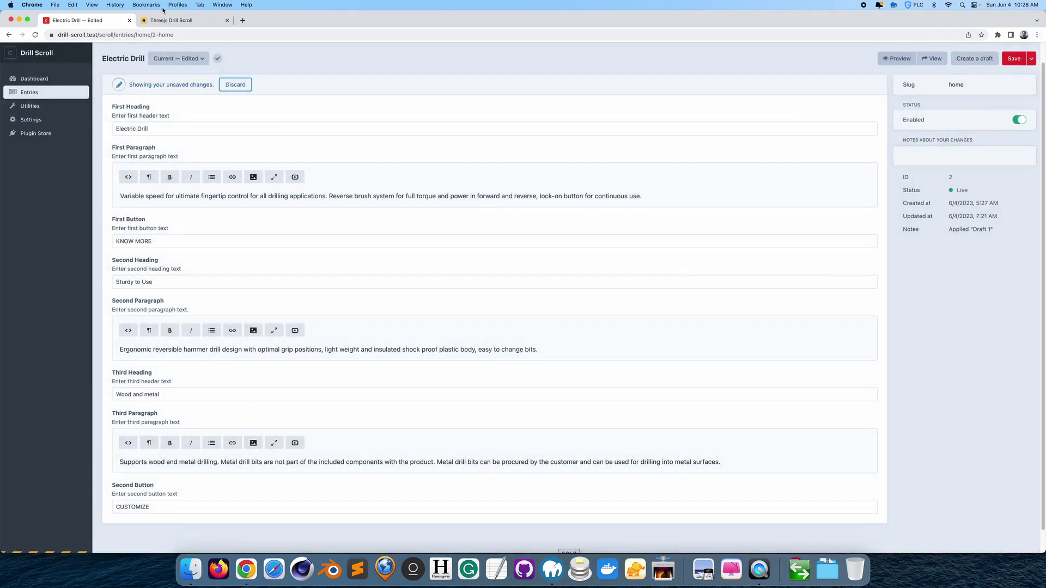